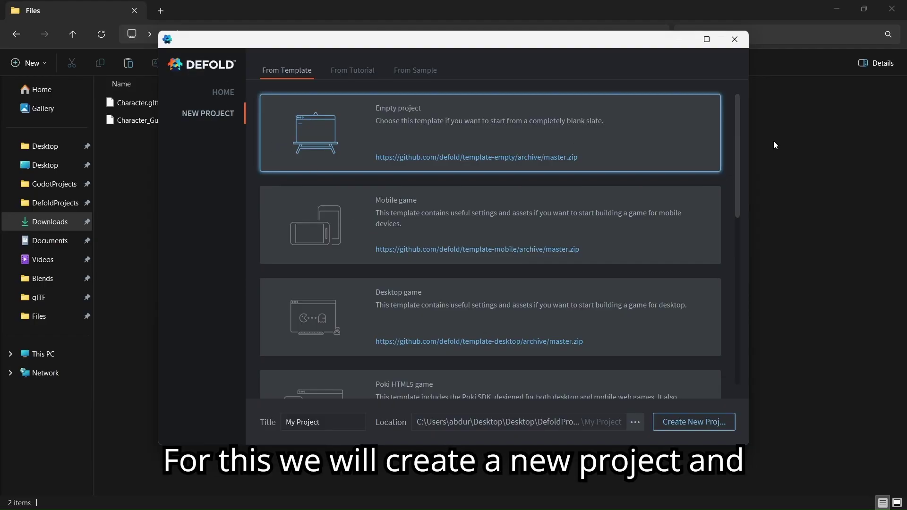
Create a new 'Basic 3D project' from the Basic 3D project template.
left_click_drag(735, 142, 743, 278)
left_click(382, 236)
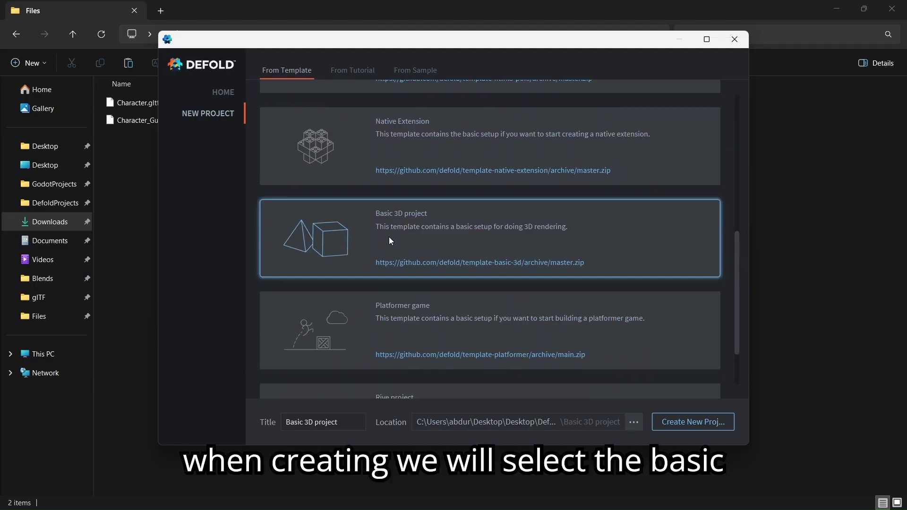
left_click(313, 422)
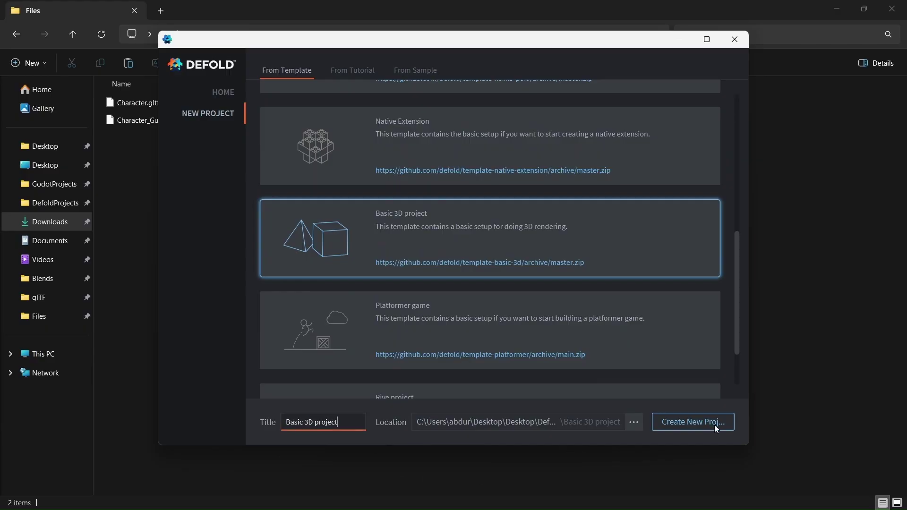
left_click(716, 428)
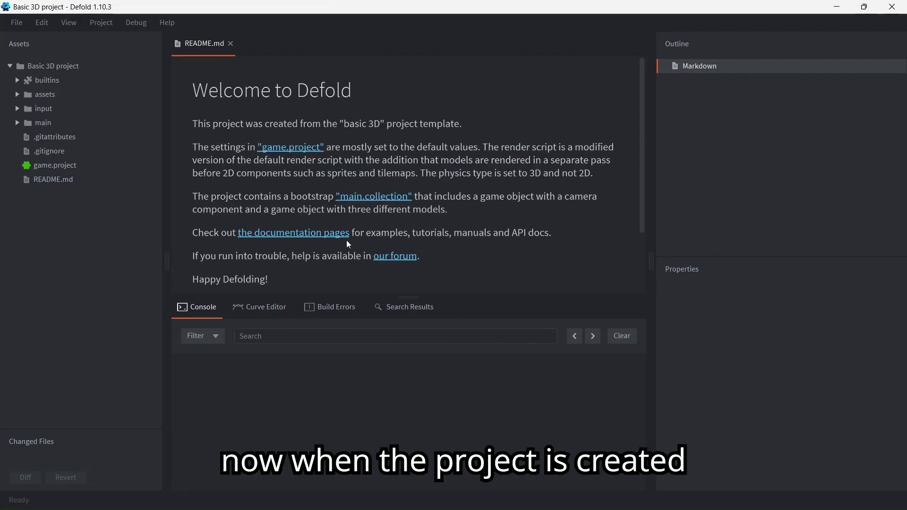
Open main.collection and frame the view on the cube model.
left_click(230, 44)
left_click(17, 122)
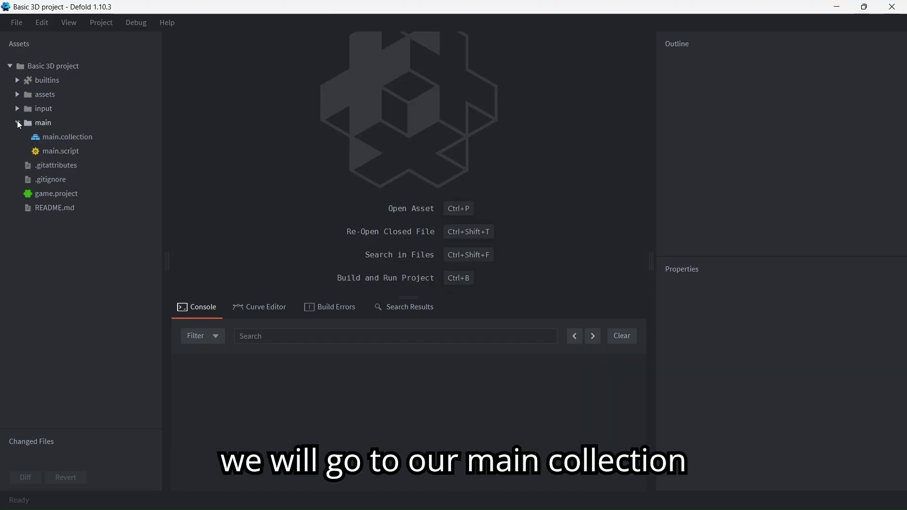
left_click(64, 137)
double_click(64, 138)
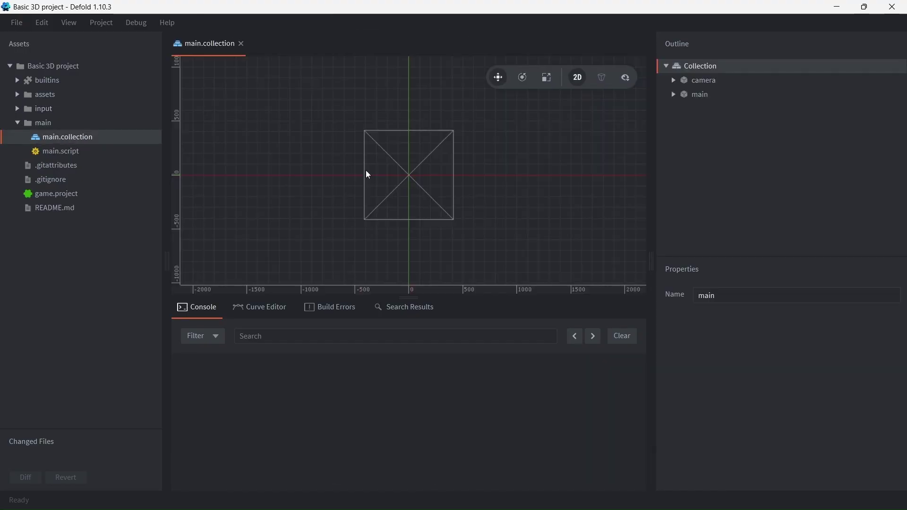
left_click(676, 95)
left_click(727, 108)
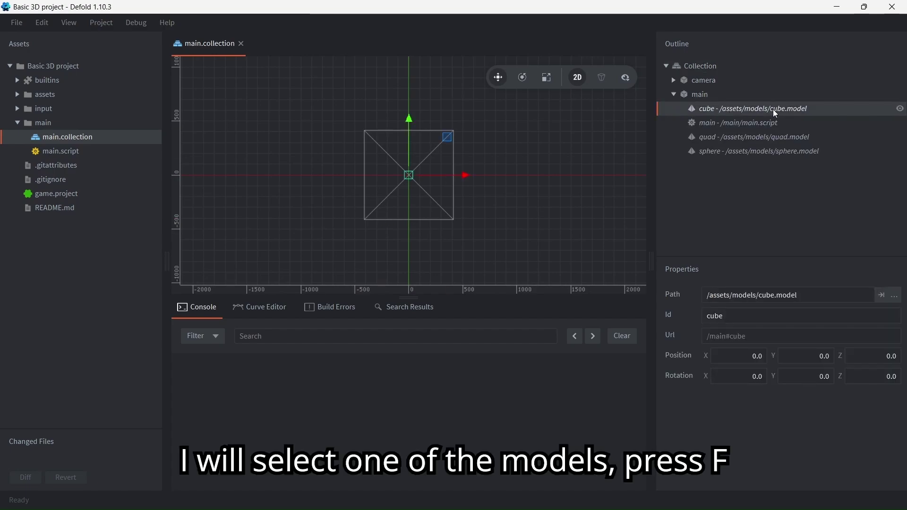
key("f")
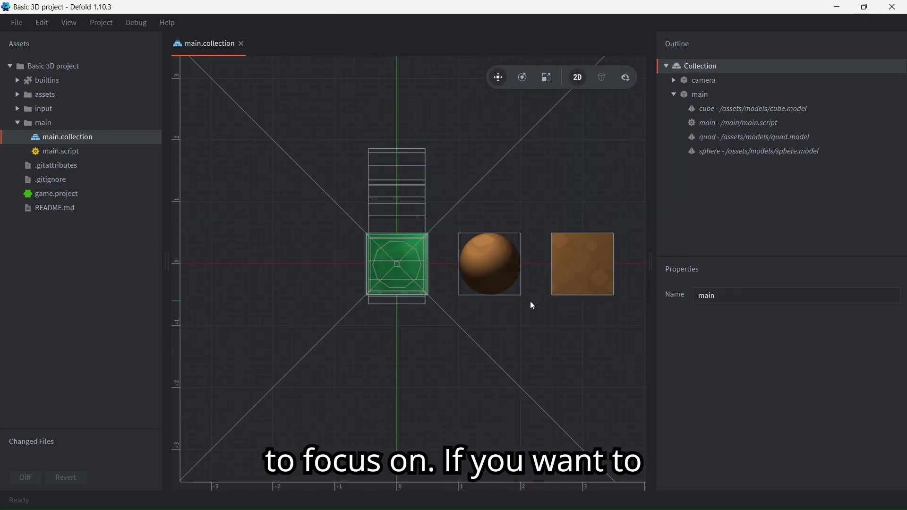
Orbit the scene, build and run the game with Ctrl+B, then close the game window.
scroll(530, 304, "up", 2)
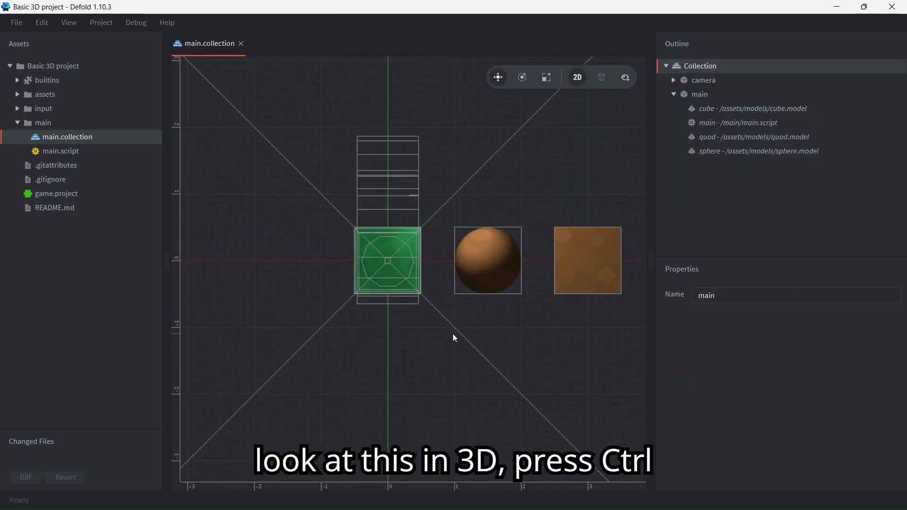
left_click_drag(401, 345, 463, 362, "ctrl")
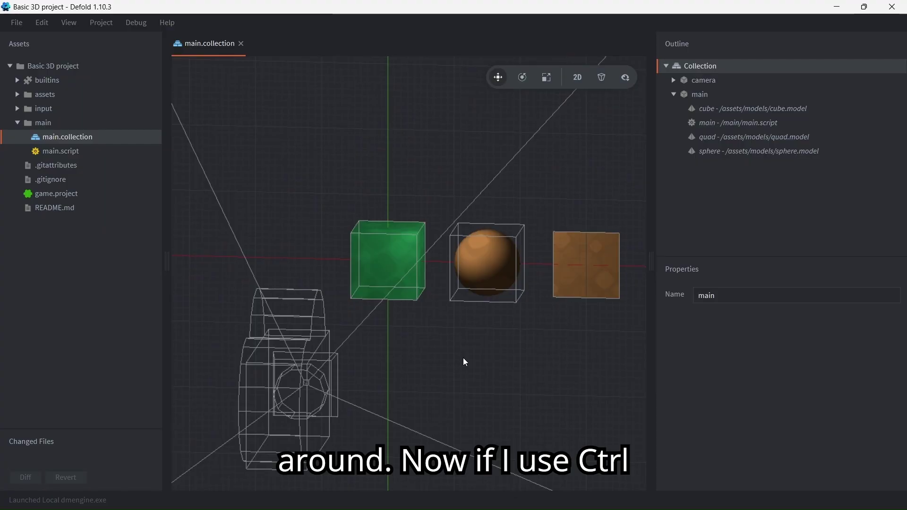
key("ctrl+b")
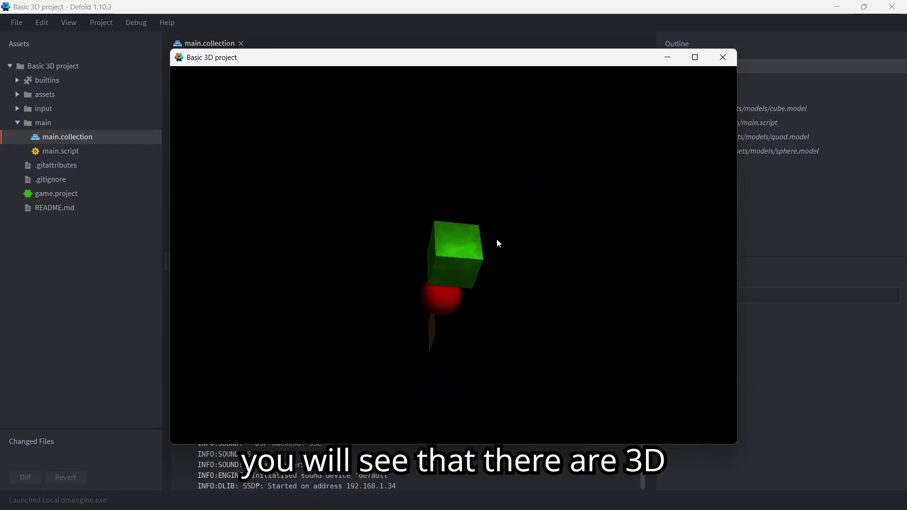
left_click(721, 60)
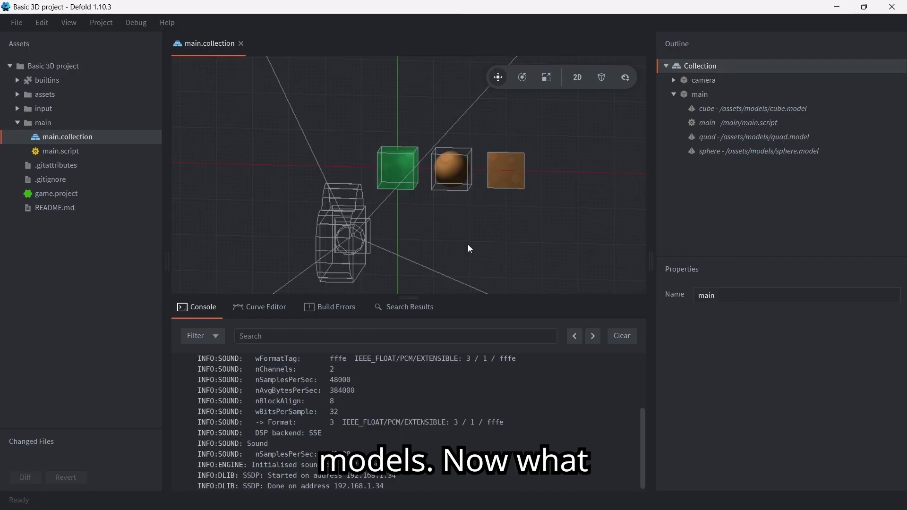
key("alt+Tab")
Paste Character.gltf and Character_Gun.gltf into the Basic 3D project's assets folder.
left_click_drag(181, 161, 138, 107)
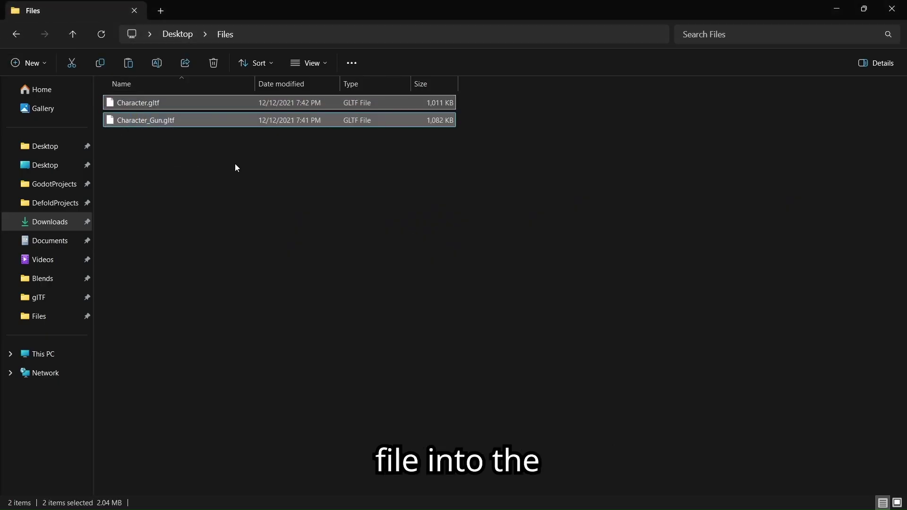
key("alt+Tab")
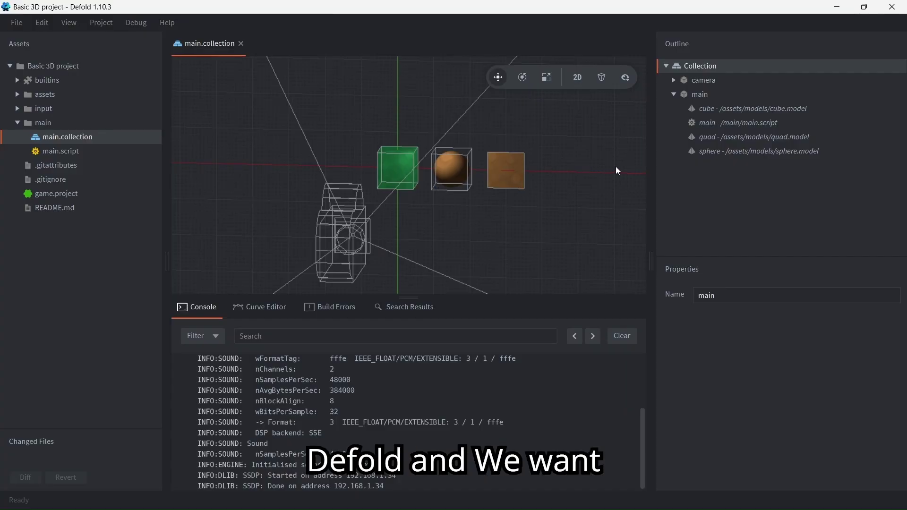
mouse_move(736, 113)
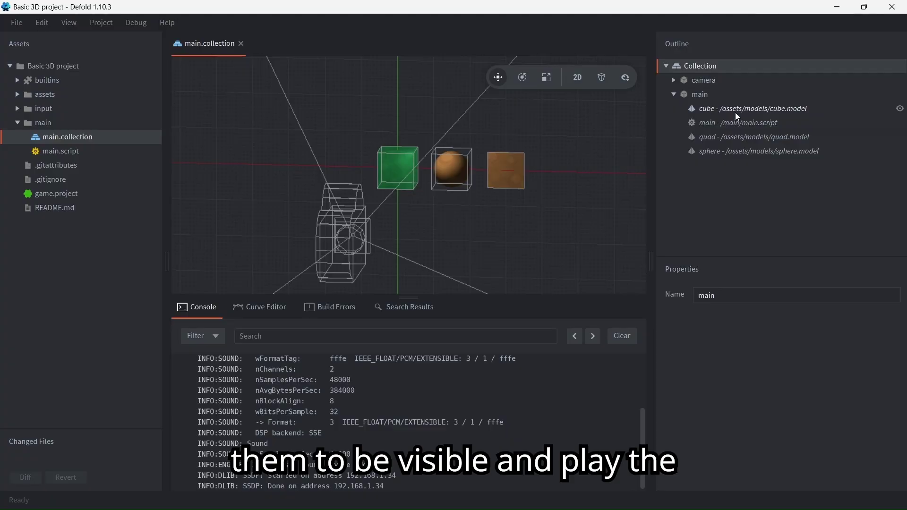
key("alt+Tab")
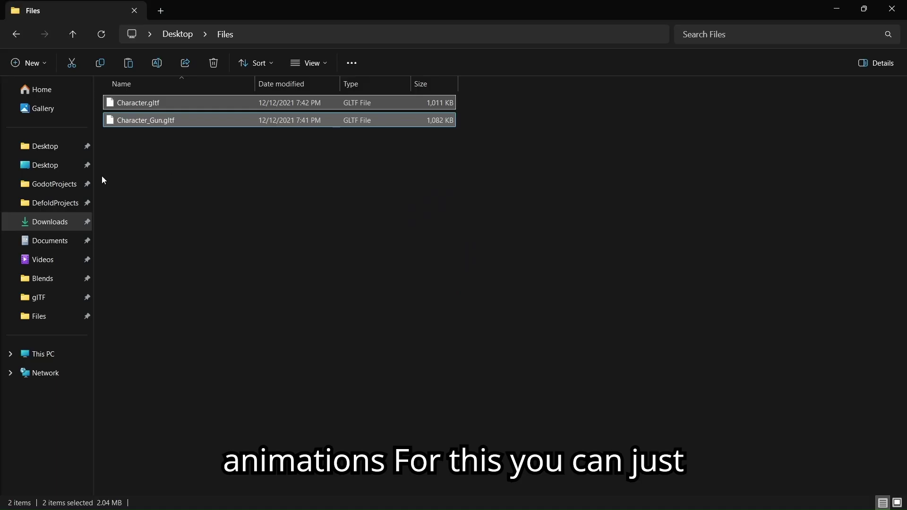
left_click(66, 205)
double_click(152, 120)
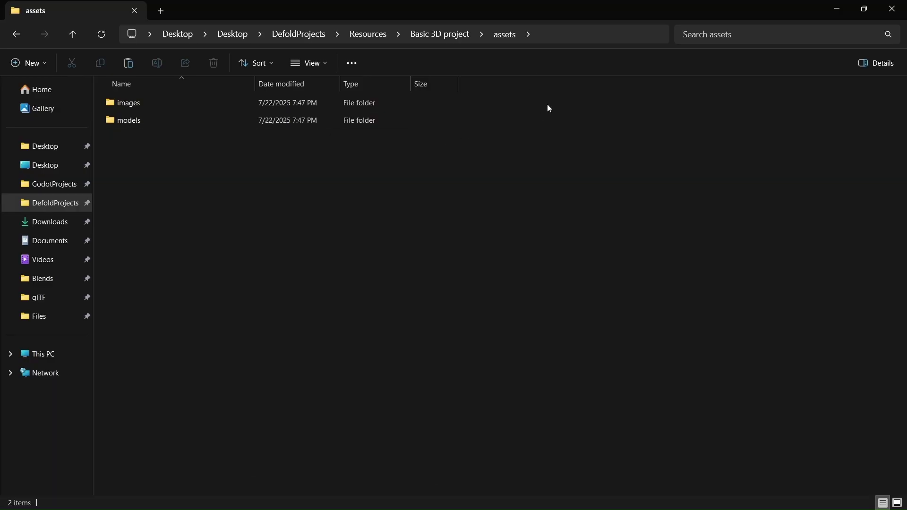
key("alt+Tab")
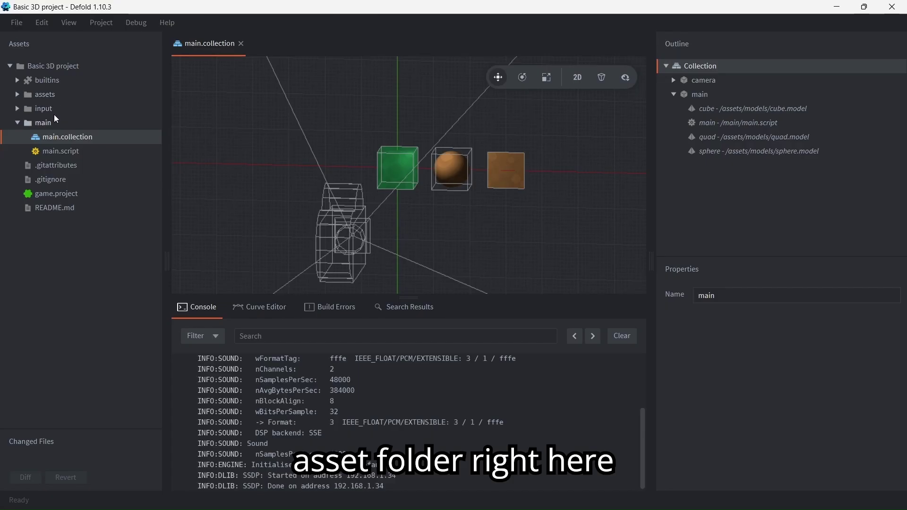
left_click(61, 95)
key("alt+Tab")
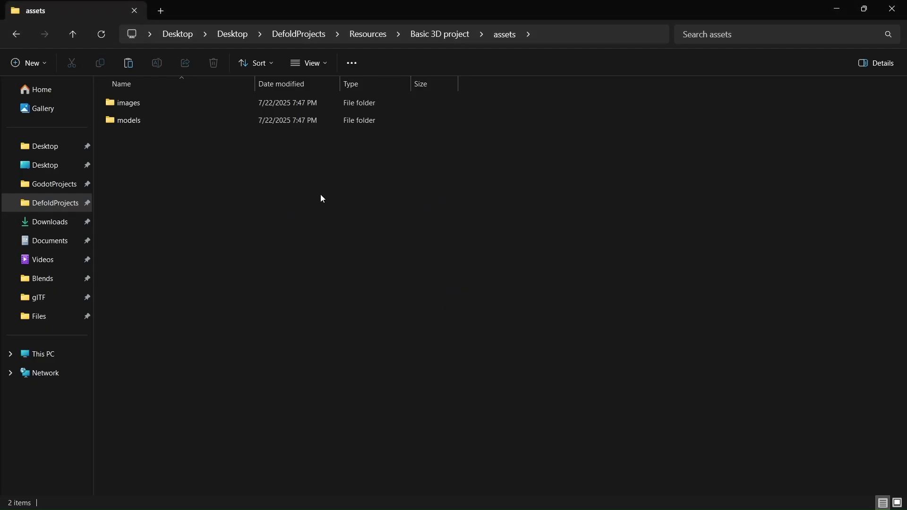
key("ctrl+v")
left_click(282, 211)
Open Character.gltf in Defold and orbit the character preview into perspective.
key("alt+Tab")
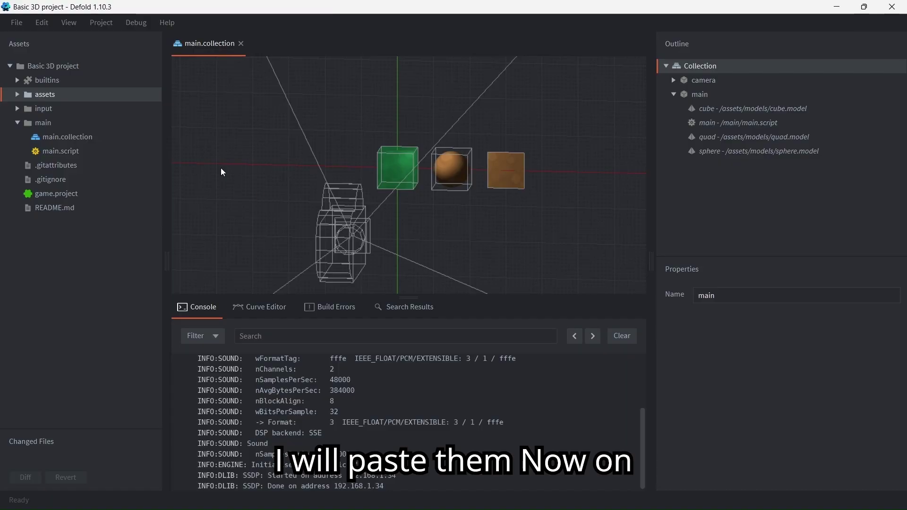
left_click(17, 94)
double_click(86, 139)
scroll(357, 181, "down", 1)
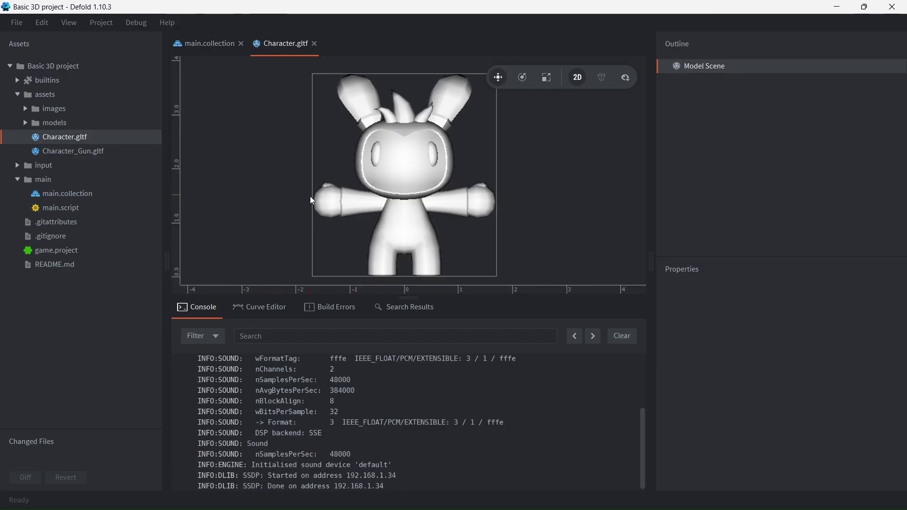
left_click_drag(310, 197, 320, 66, "alt")
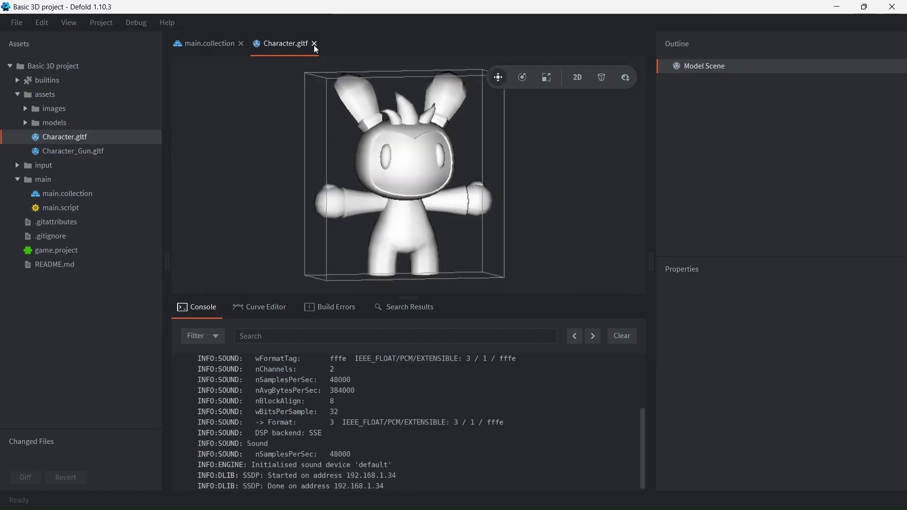
Delete the cube, quad and sphere models and the main.script component from main.
left_click(314, 44)
left_click(729, 109)
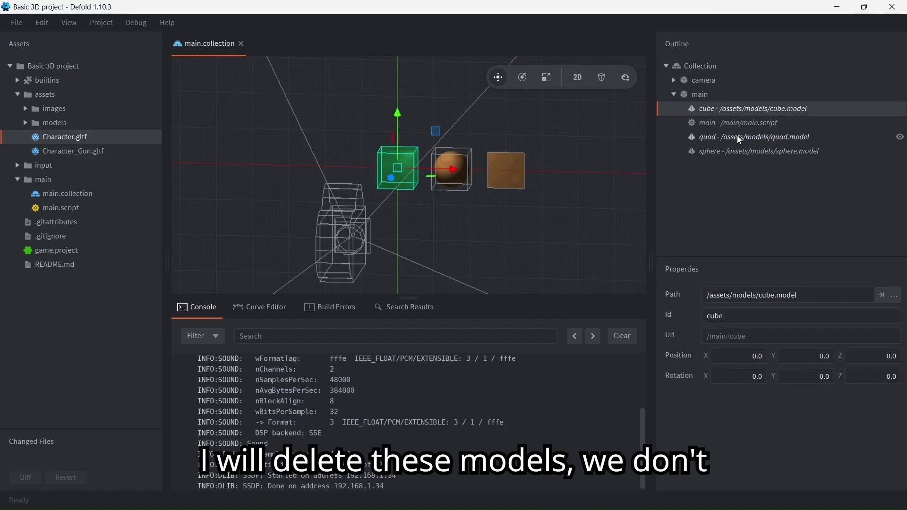
left_click(738, 137, "ctrl")
left_click(730, 151, "ctrl")
key("Delete")
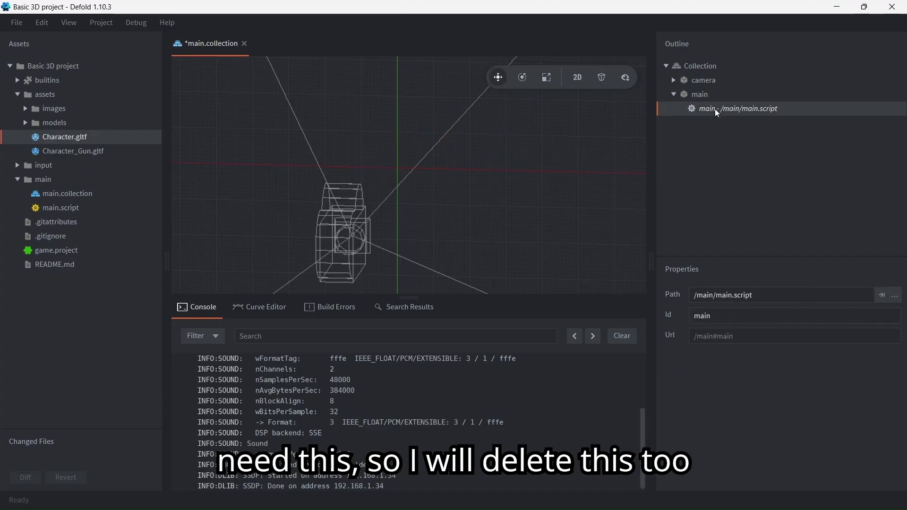
key("Delete")
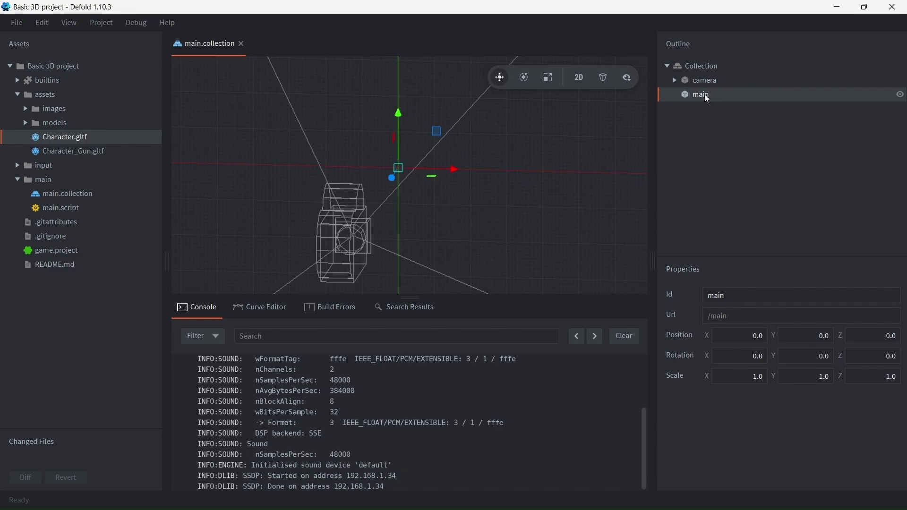
Add a model component to main using /assets/Character.gltf as its mesh.
right_click(704, 94)
mouse_move(830, 224)
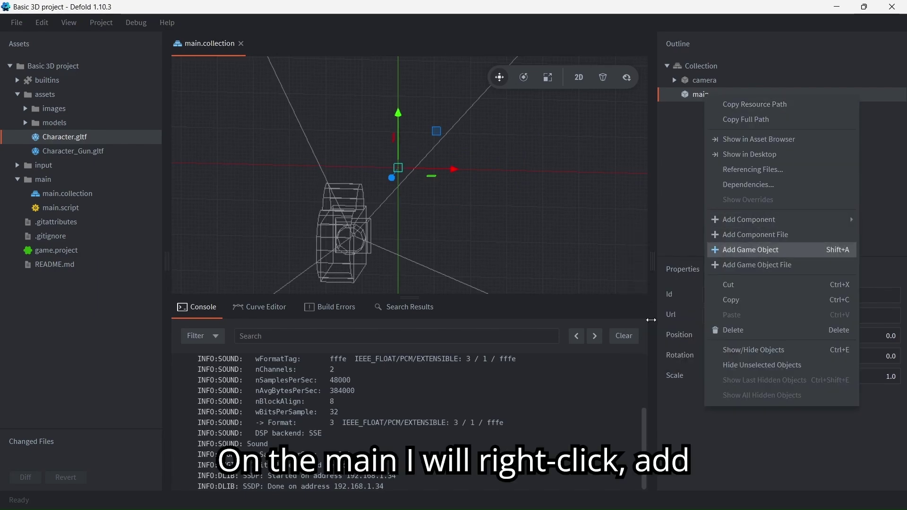
left_click(677, 327)
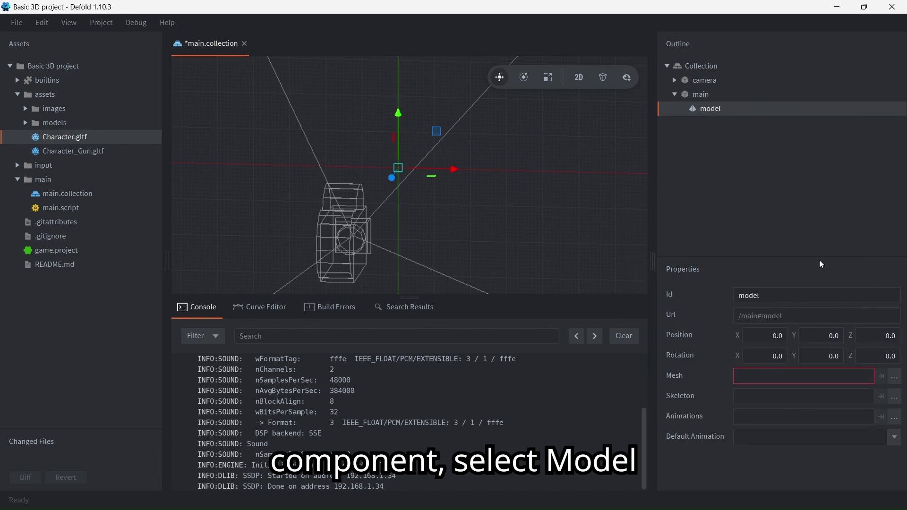
left_click(894, 376)
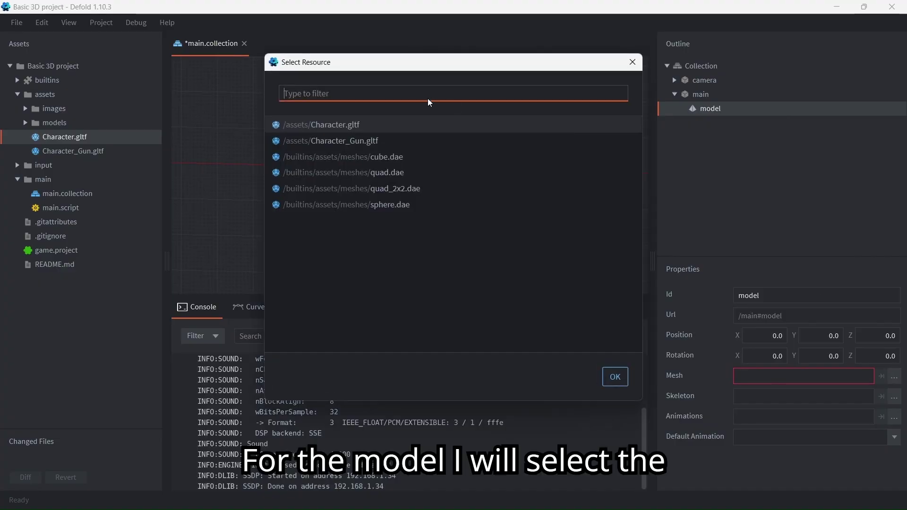
double_click(344, 126)
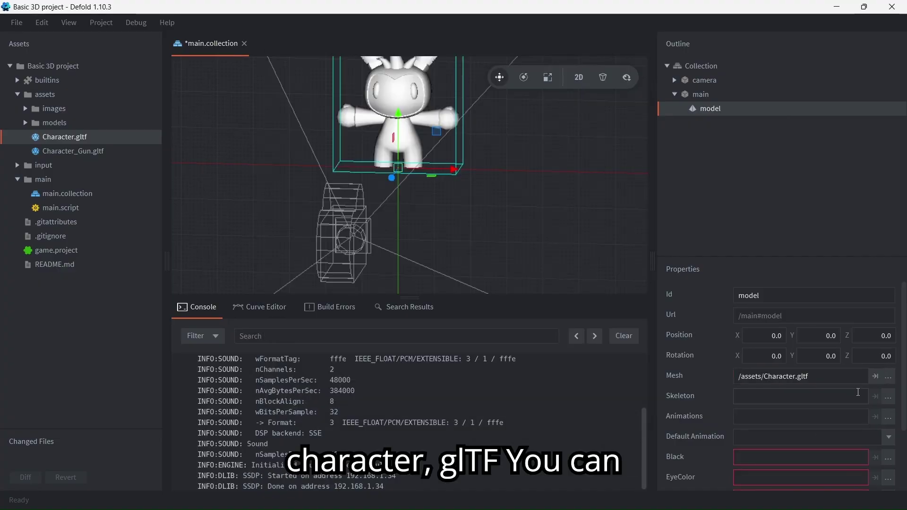
Set the model's skeleton and animations to Character.gltf and expand the Default Animation list.
left_click(887, 397)
double_click(385, 124)
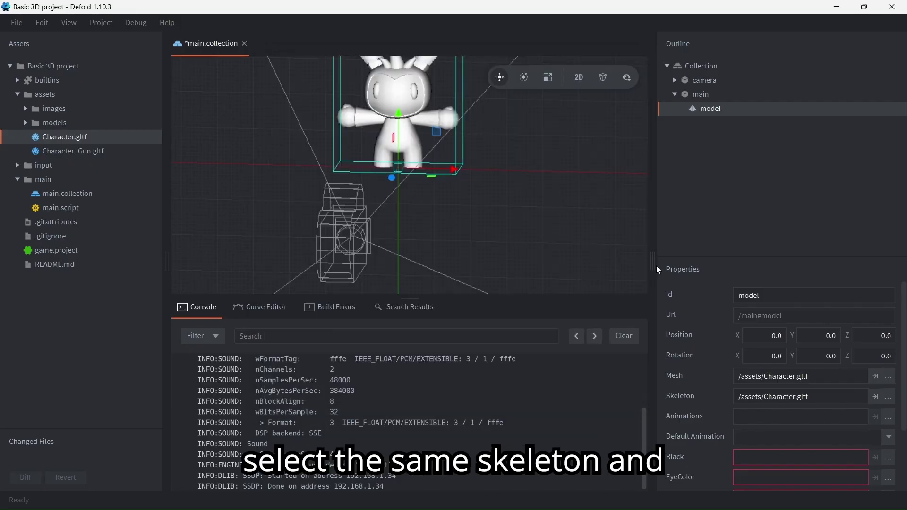
left_click(888, 417)
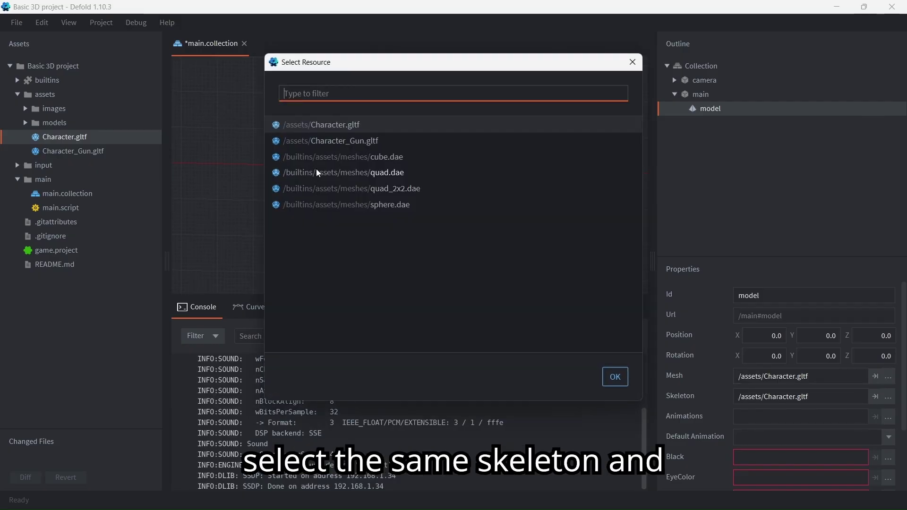
double_click(361, 124)
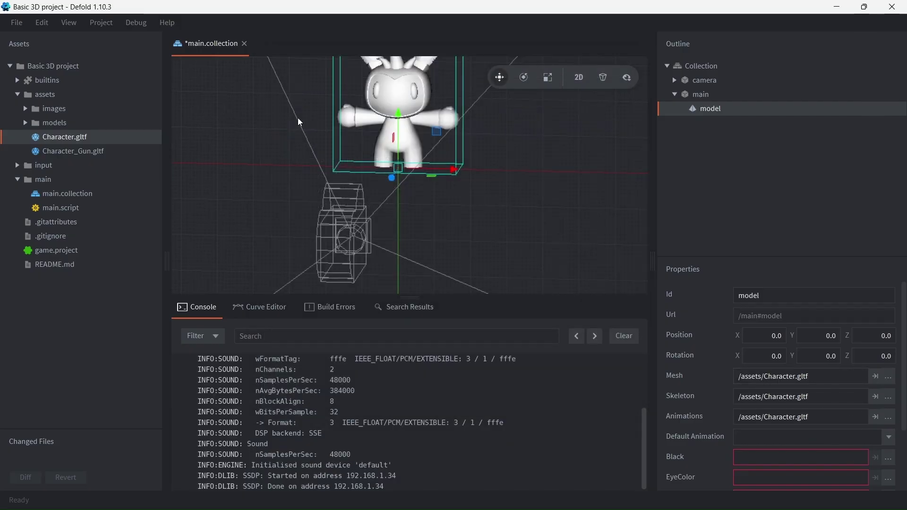
scroll(874, 427, "down", 1)
left_click(886, 401)
Set Default Animation to Jump and build, revealing the 'Materials must be specified' error.
left_click(787, 320)
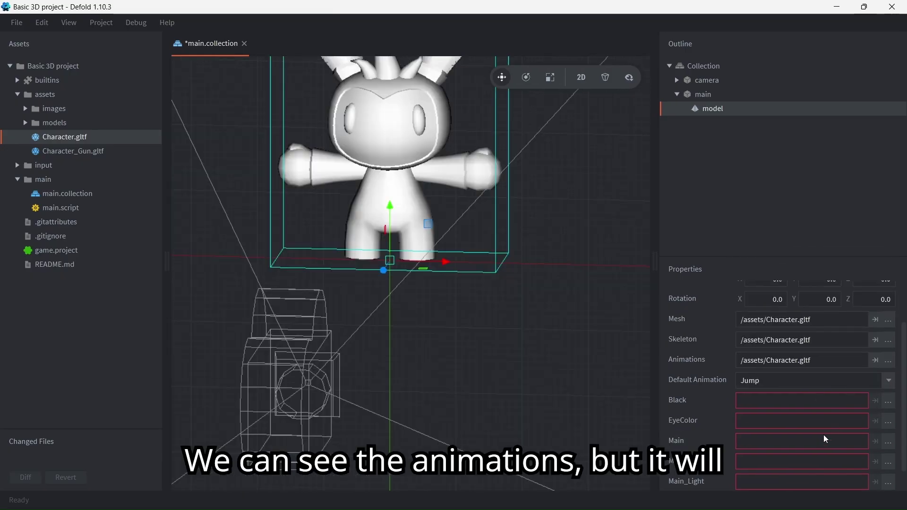
scroll(836, 411, "down", 1)
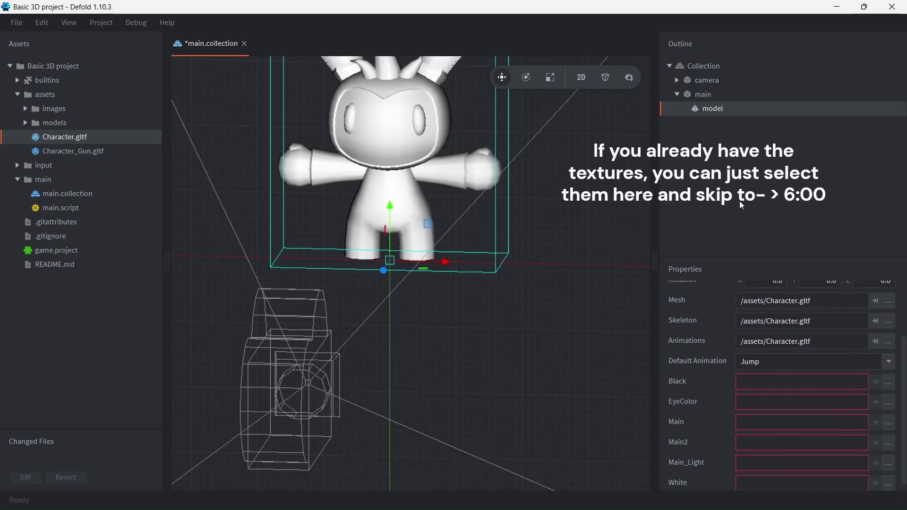
key("ctrl+b")
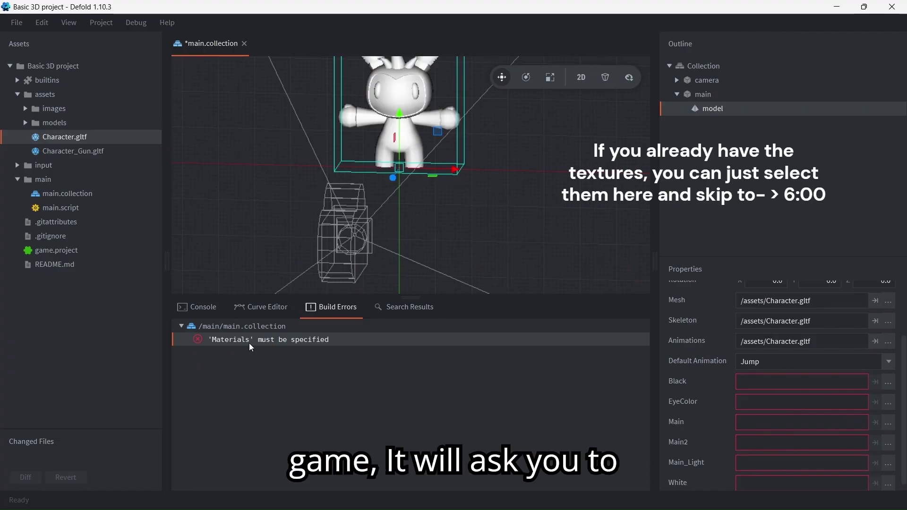
scroll(816, 415, "down", 1)
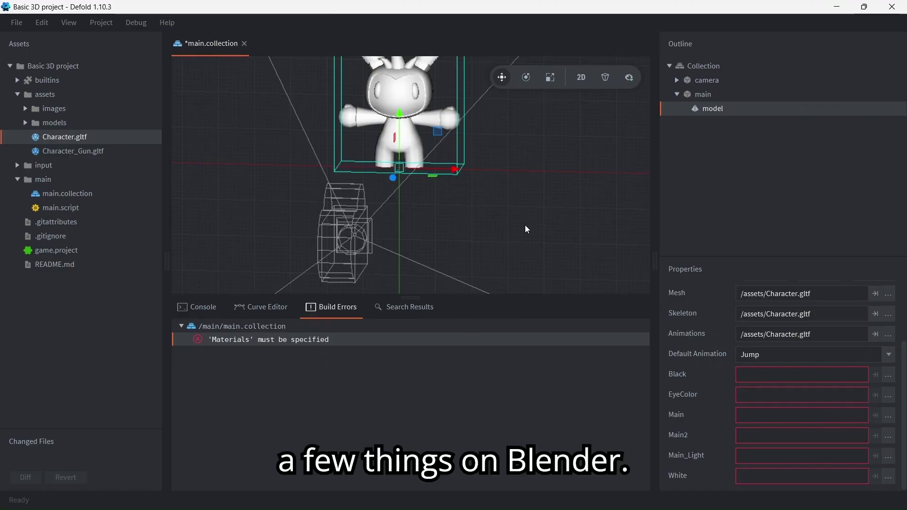
Launch Blender 4.4 and delete the default camera, cube and light.
key("super")
type("blend")
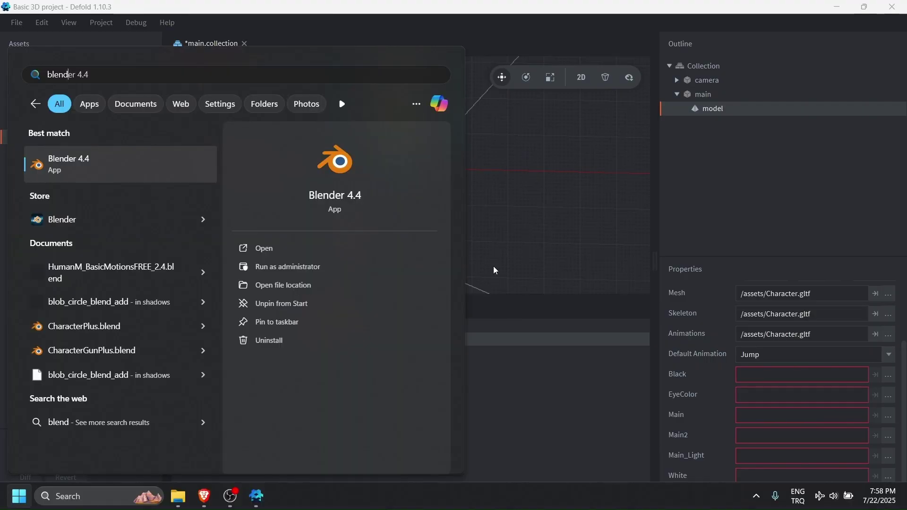
key("Return")
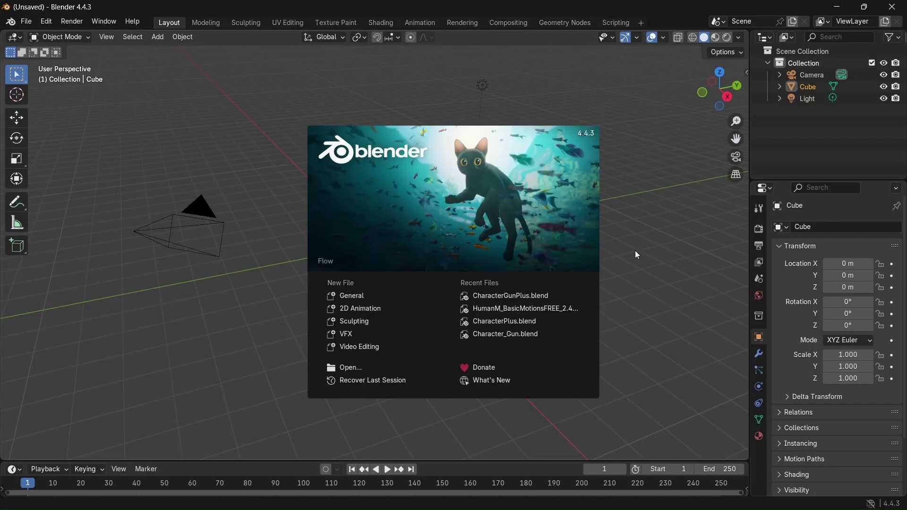
left_click(637, 255)
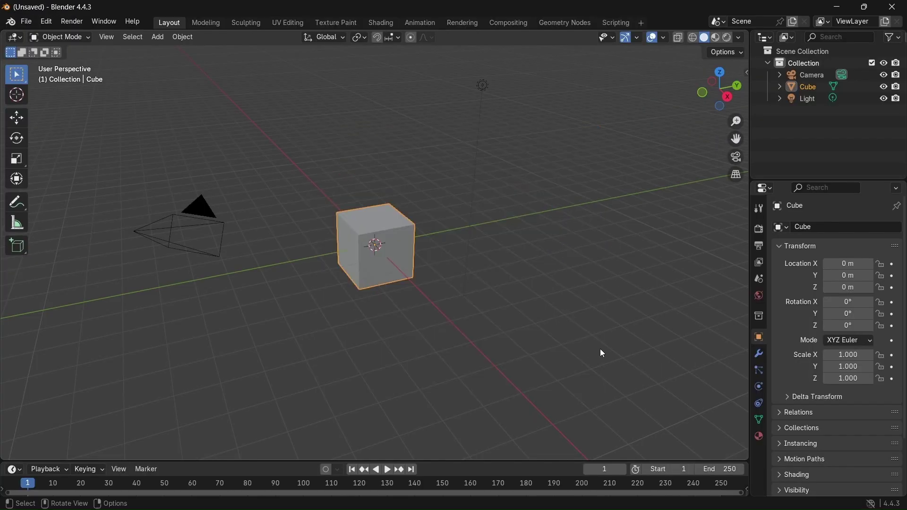
key("a")
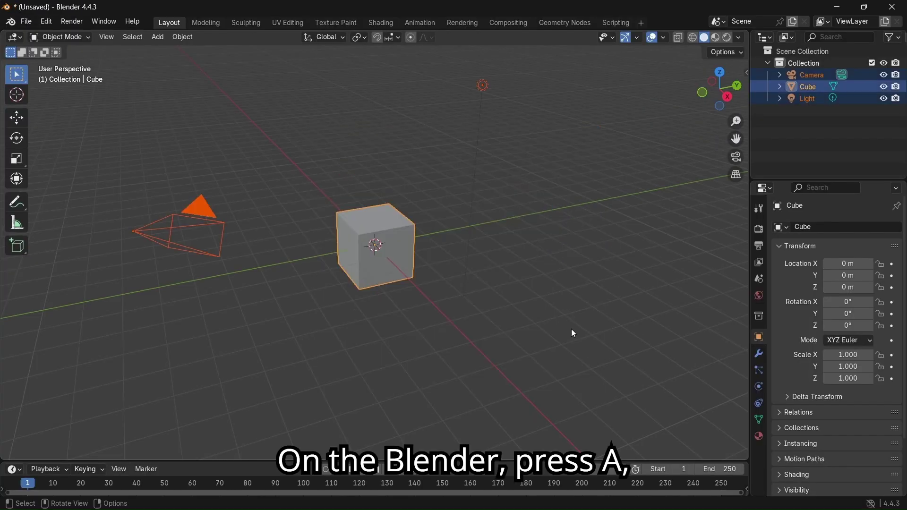
key("x")
left_click(571, 329)
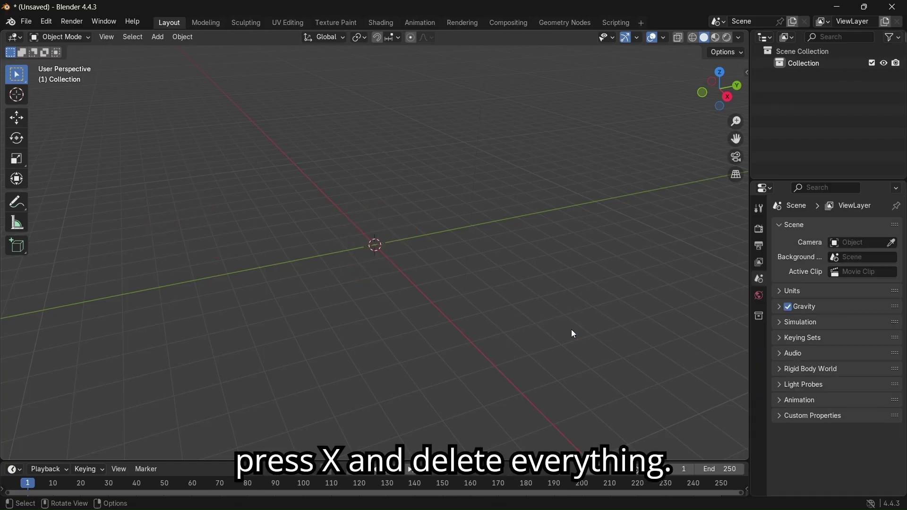
Import the character glTF 2.0 file from Desktop\Files and orbit to a front view.
left_click(26, 22)
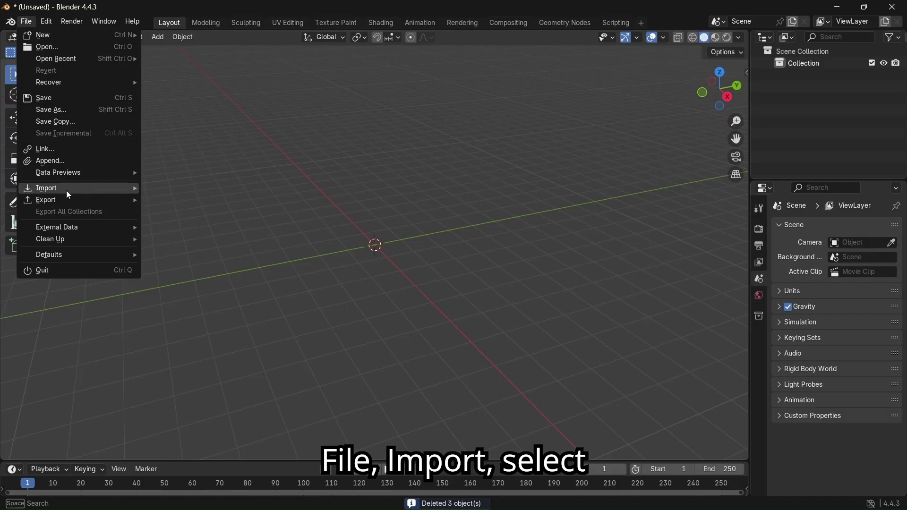
mouse_move(69, 189)
left_click(207, 307)
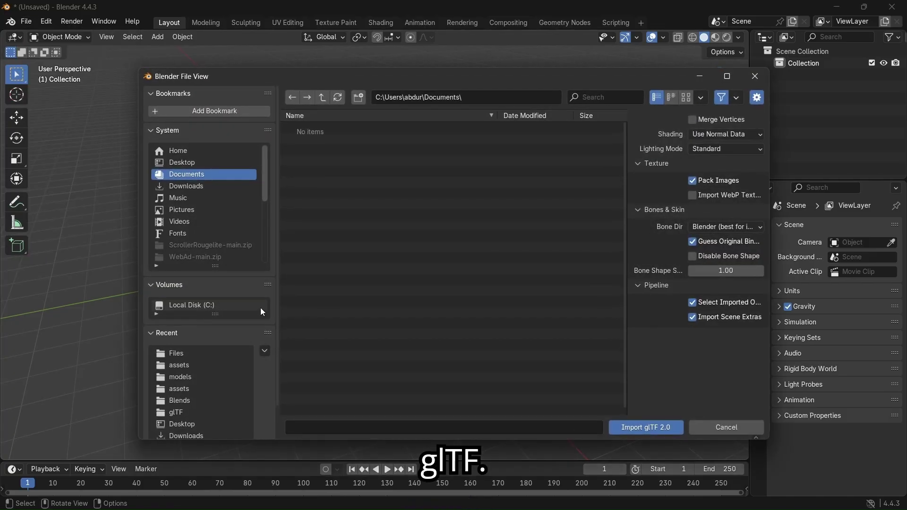
left_click(198, 162)
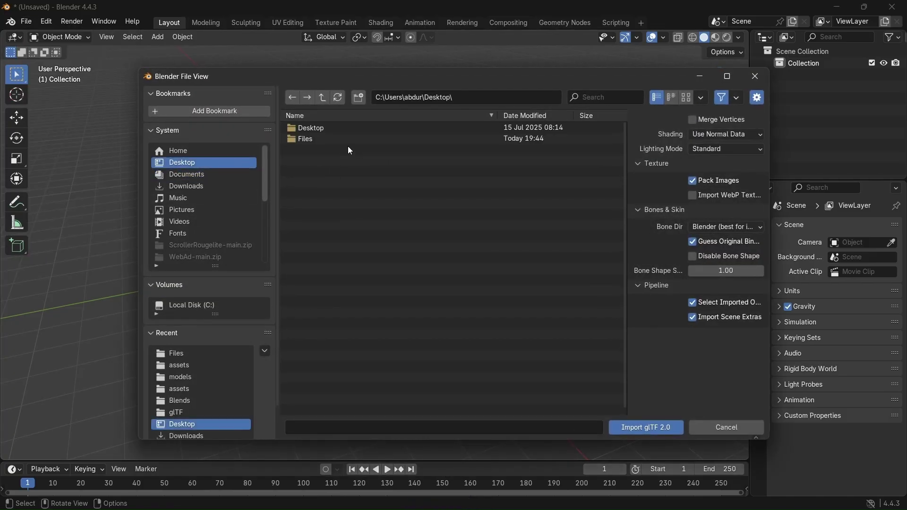
left_click(346, 139)
double_click(347, 138)
middle_click_drag(401, 234, 469, 259)
scroll(405, 211, "up", 3)
scroll(469, 258, "up", 1)
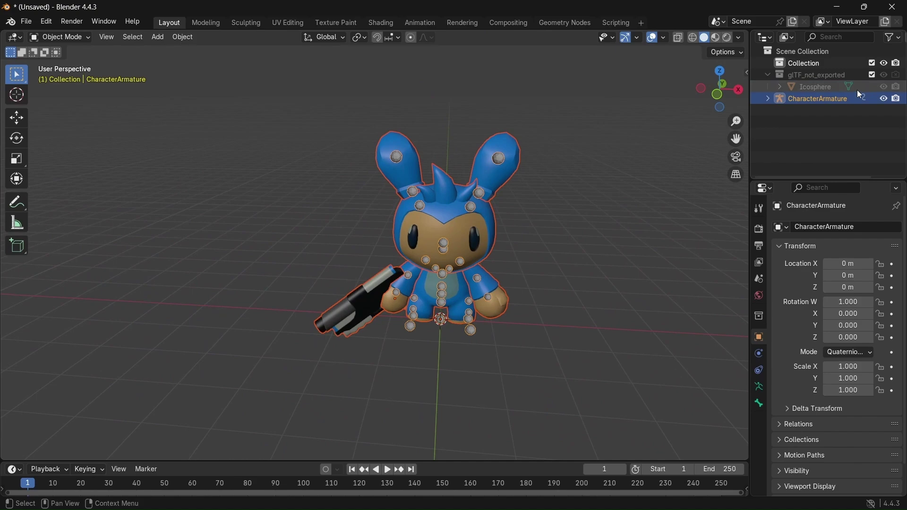
Select the Arms, Body, Ears, Gun and Head meshes and enter Edit Mode.
left_click(768, 98)
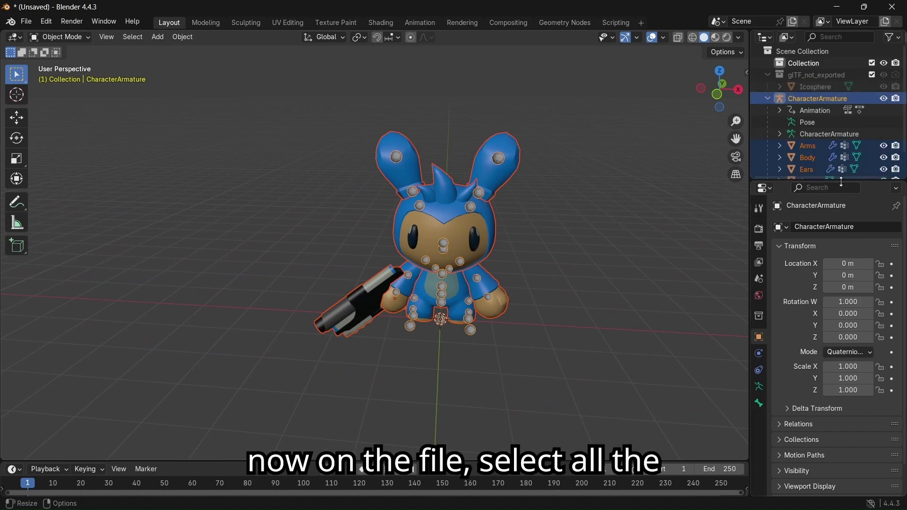
left_click_drag(840, 185, 839, 279)
key("alt+a")
left_click(810, 146)
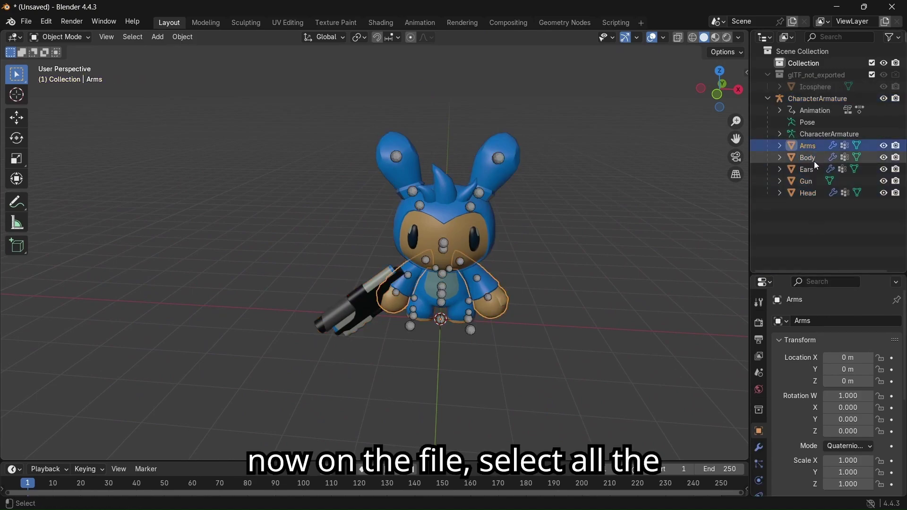
left_click(814, 182, "shift")
left_click(814, 193, "shift")
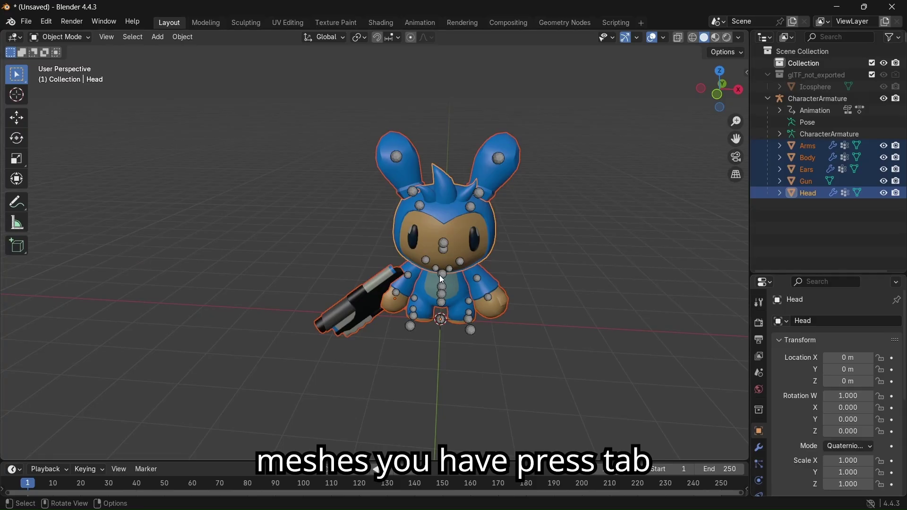
key("Tab")
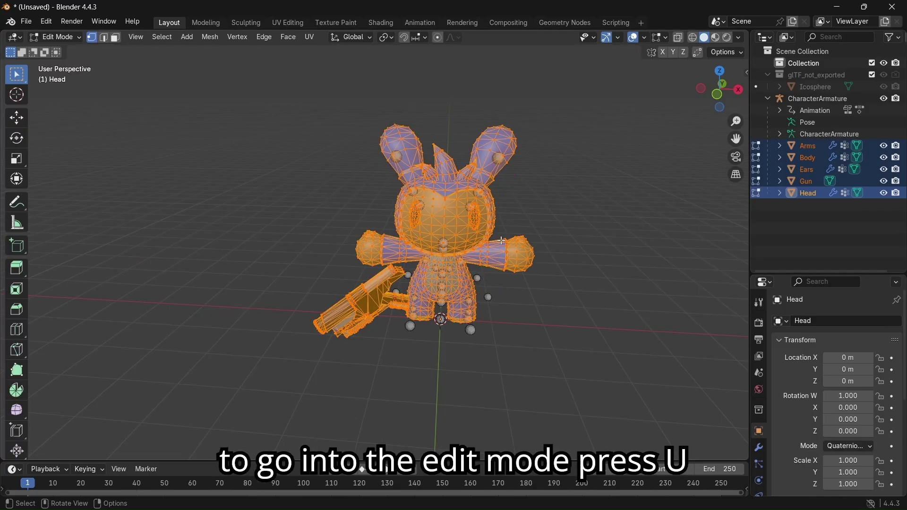
Unwrap with Smart UV Project using an island margin of 0.015.
key("u")
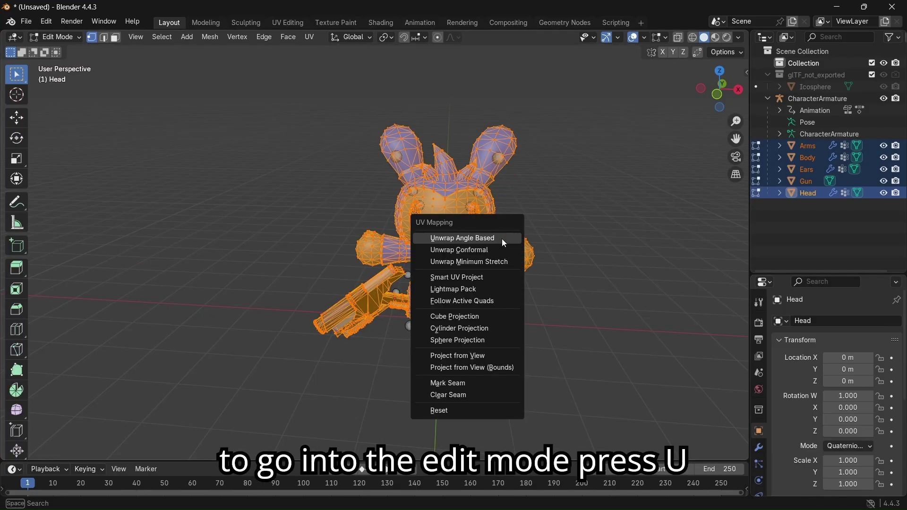
left_click(489, 278)
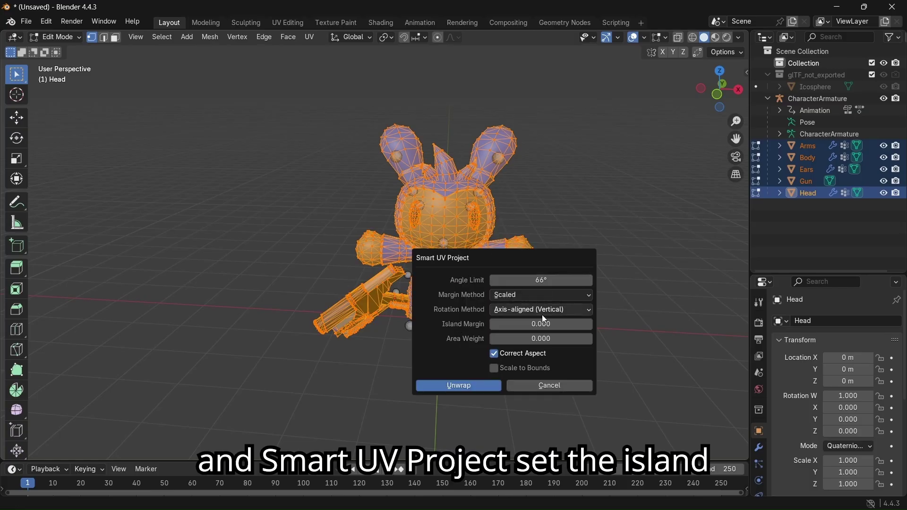
left_click(571, 325)
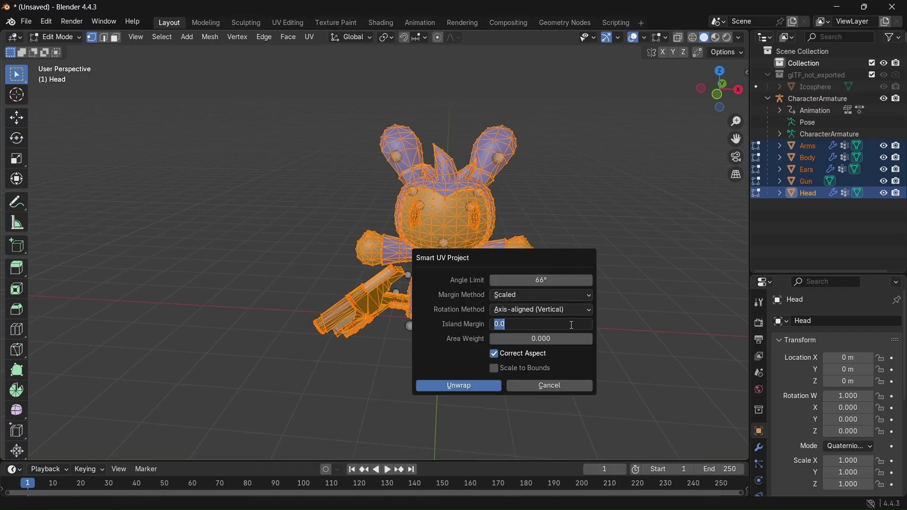
type("0.015")
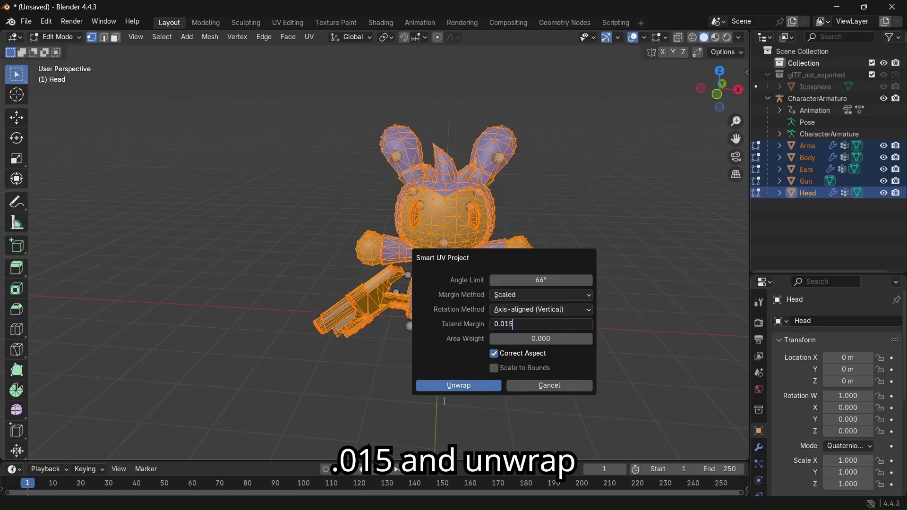
left_click(454, 385)
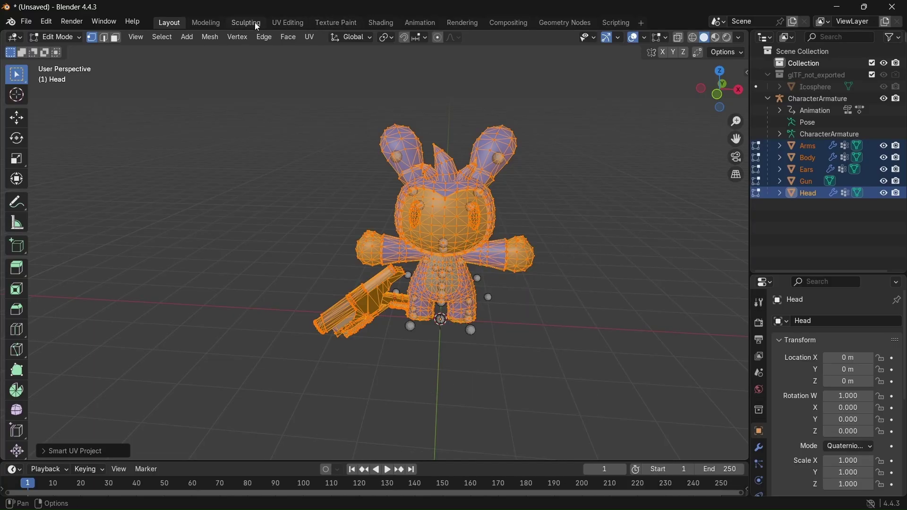
In UV Editing, create a blank 1024×1024 image named BakedTextures and widen the 3D view.
left_click(277, 24)
scroll(189, 274, "up", 8)
scroll(189, 274, "down", 5)
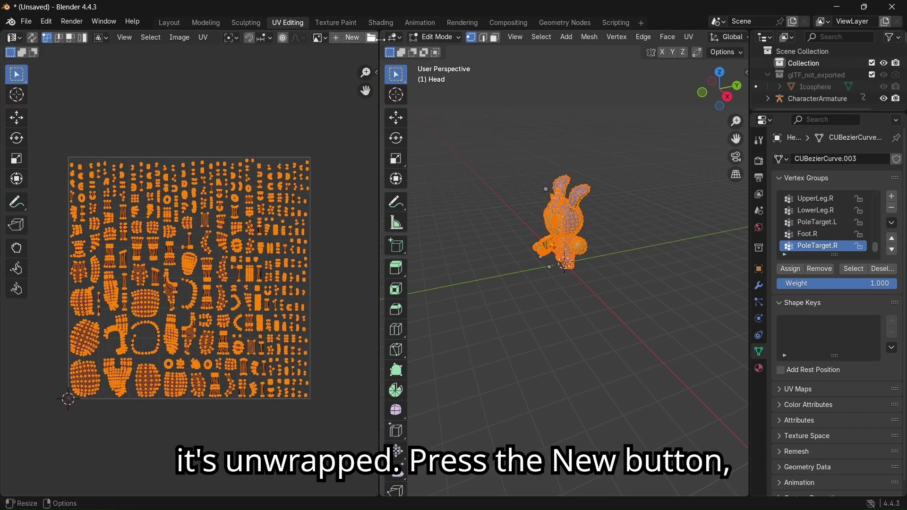
left_click(352, 37)
key("BackSpace")
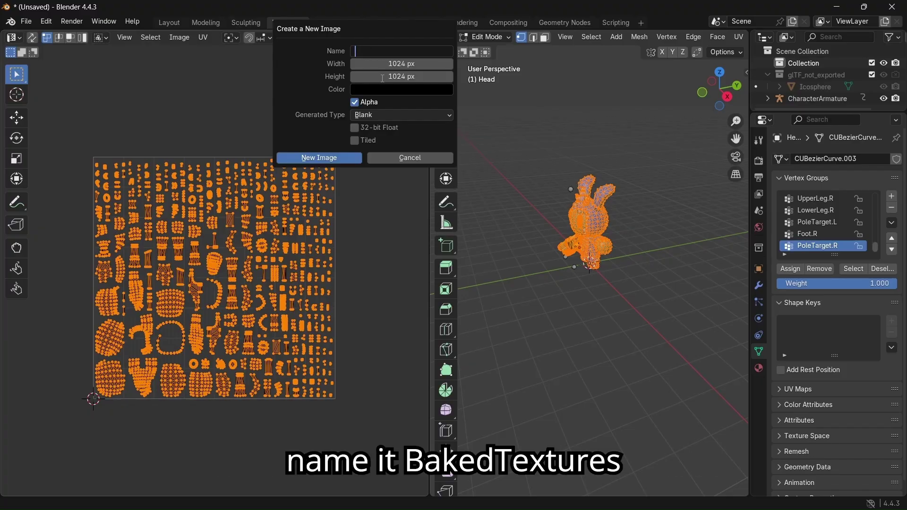
type("BakedTextures")
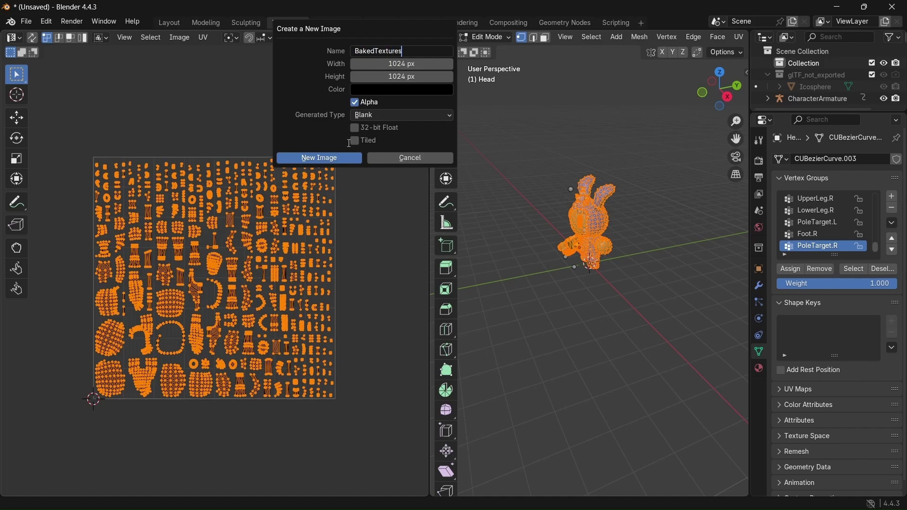
left_click(347, 159)
scroll(350, 202, "down", 5)
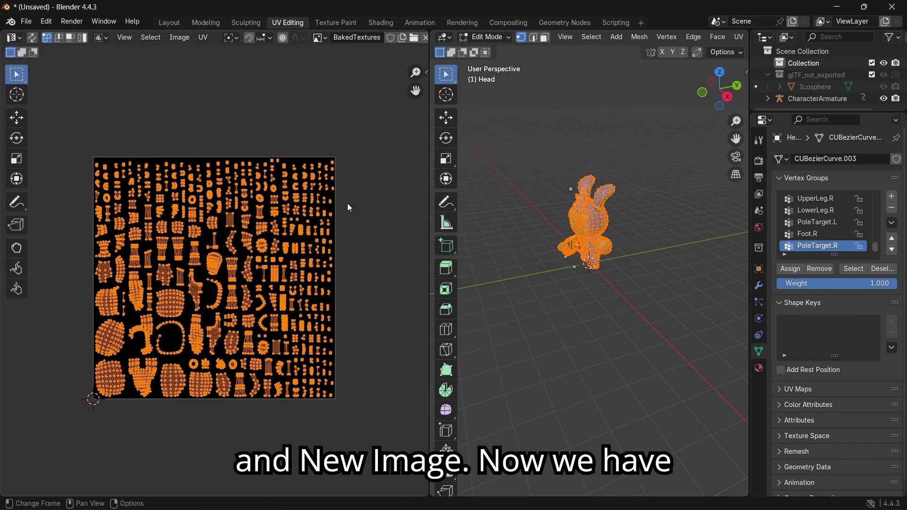
scroll(348, 205, "up", 1)
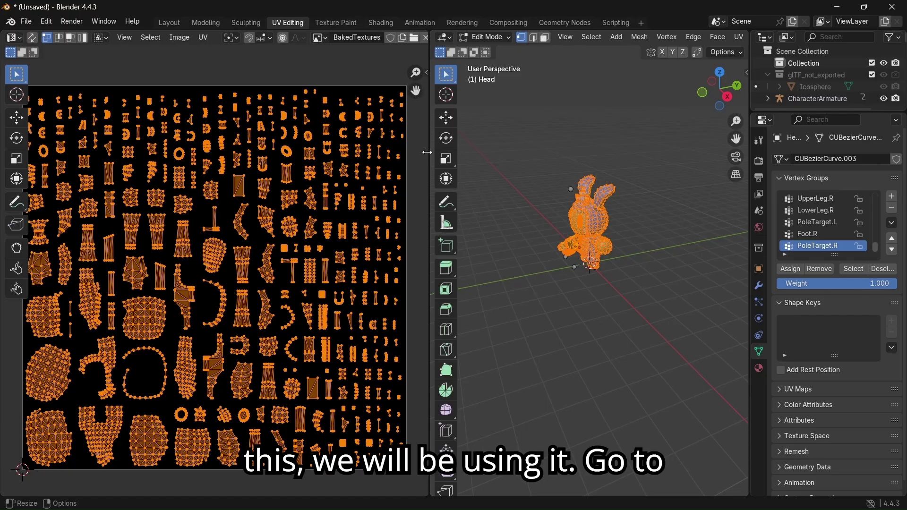
left_click_drag(432, 154, 296, 167)
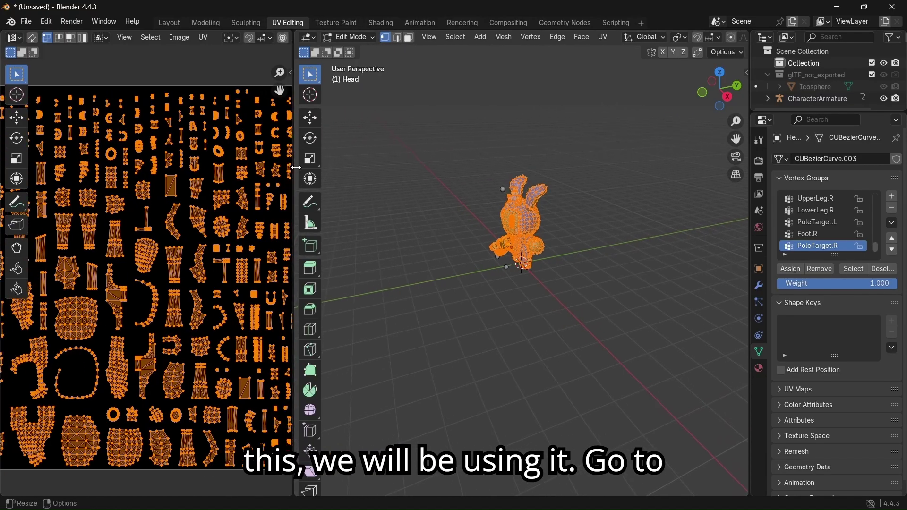
Add an Image Texture node to the Head's Main material in the Shading workspace.
left_click(391, 22)
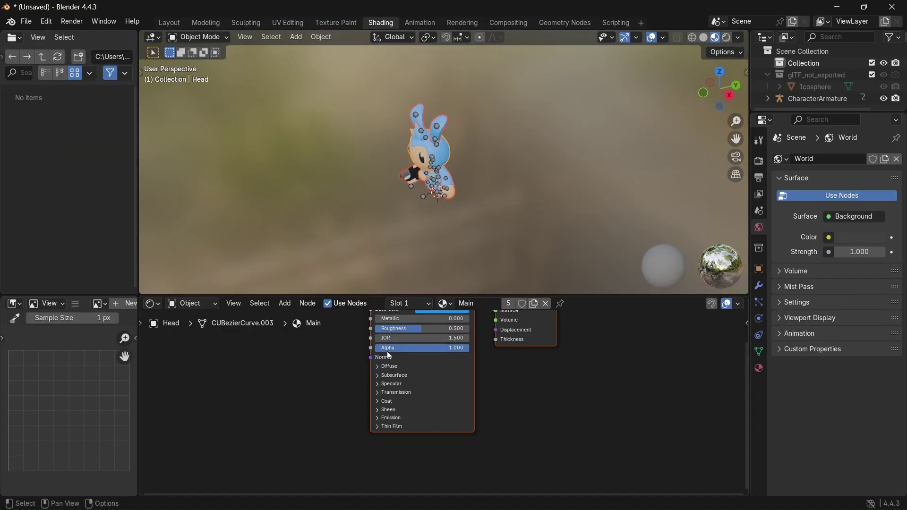
middle_click_drag(390, 352, 413, 420)
left_click(444, 307)
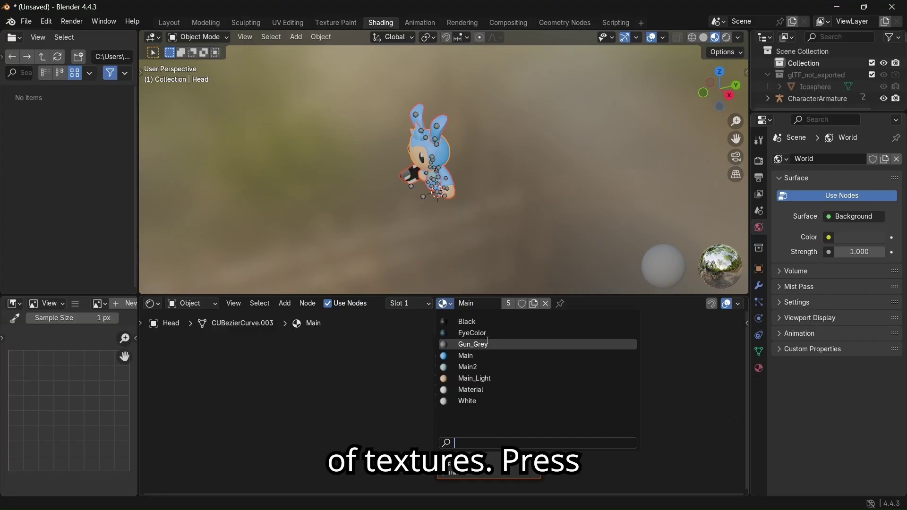
key("shift+a")
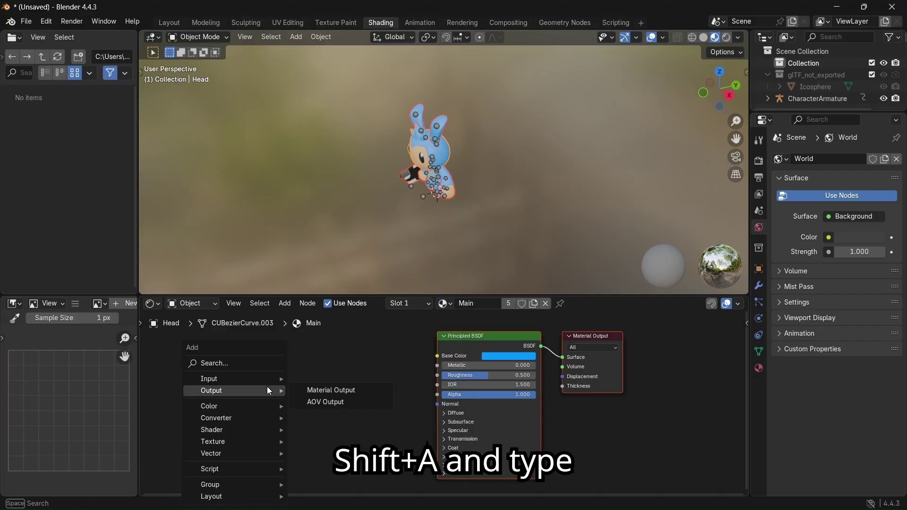
type("image")
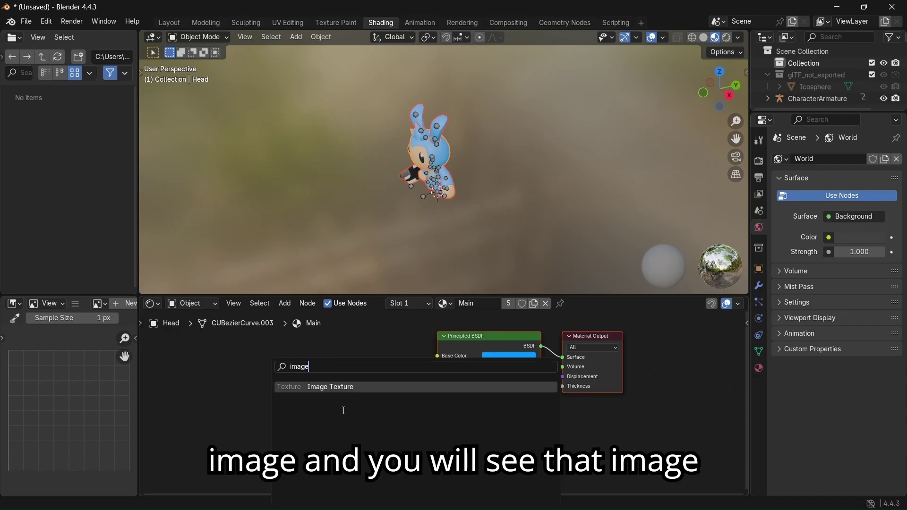
key("Return")
left_click(338, 386)
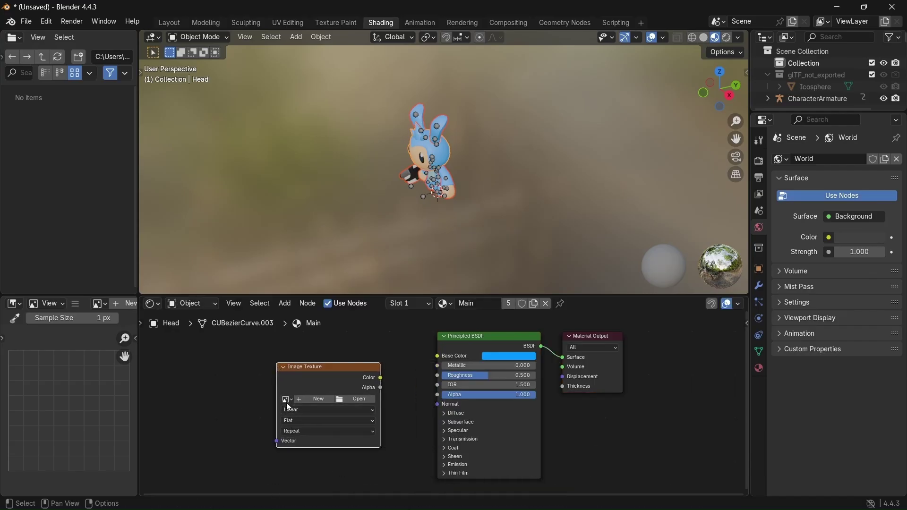
scroll(293, 396, "up", 4)
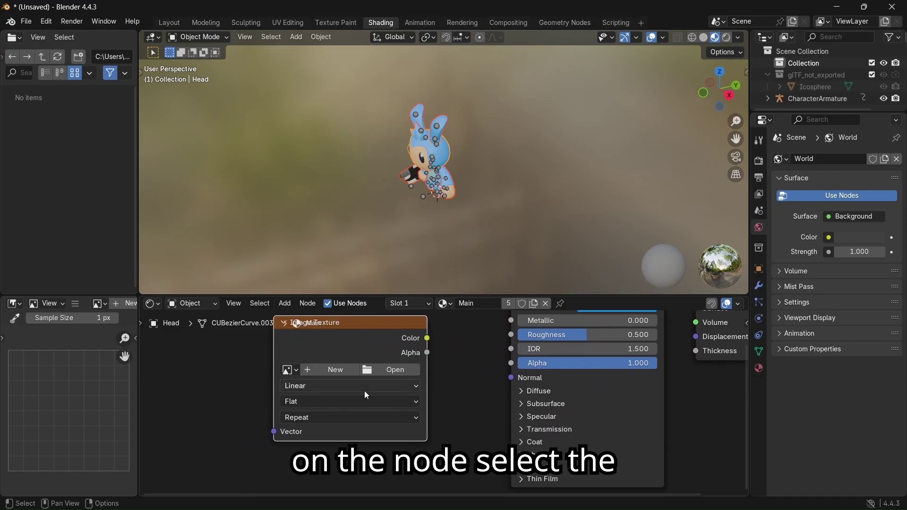
Assign the BakedTextures image to the node and copy the node.
left_click(290, 370)
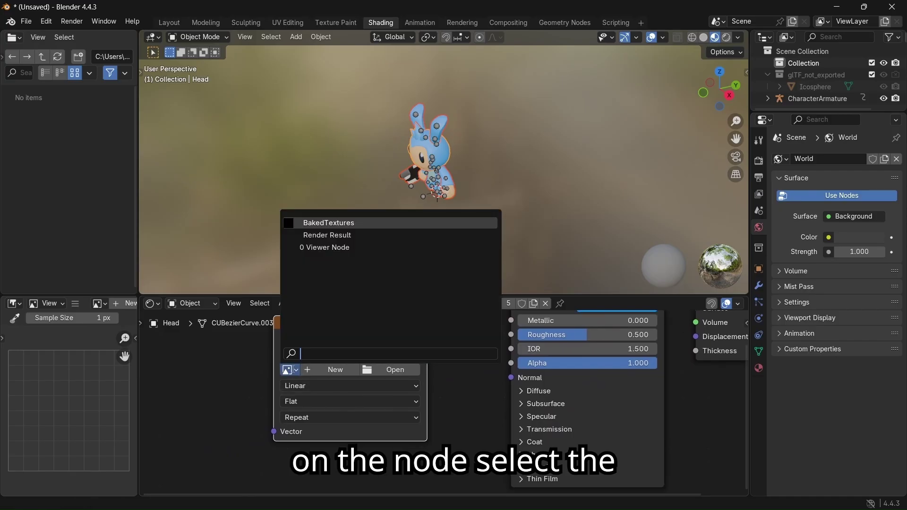
left_click(330, 223)
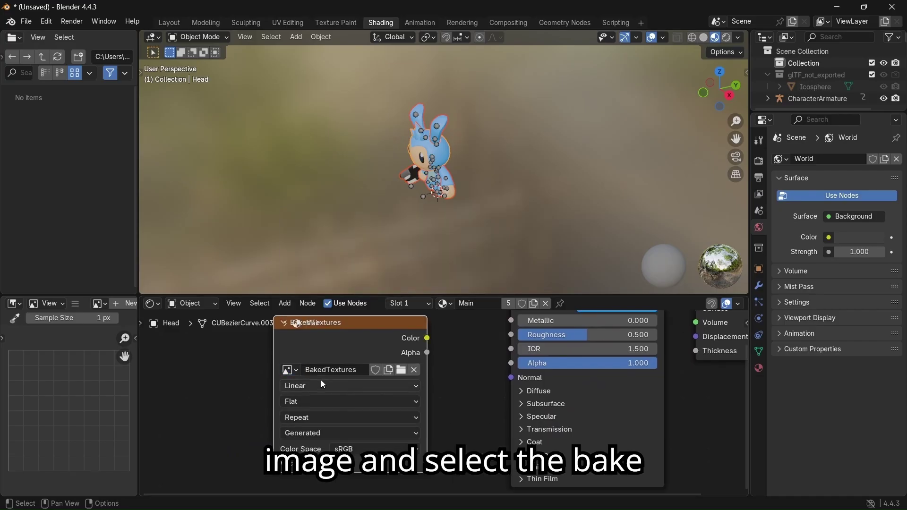
left_click(374, 336)
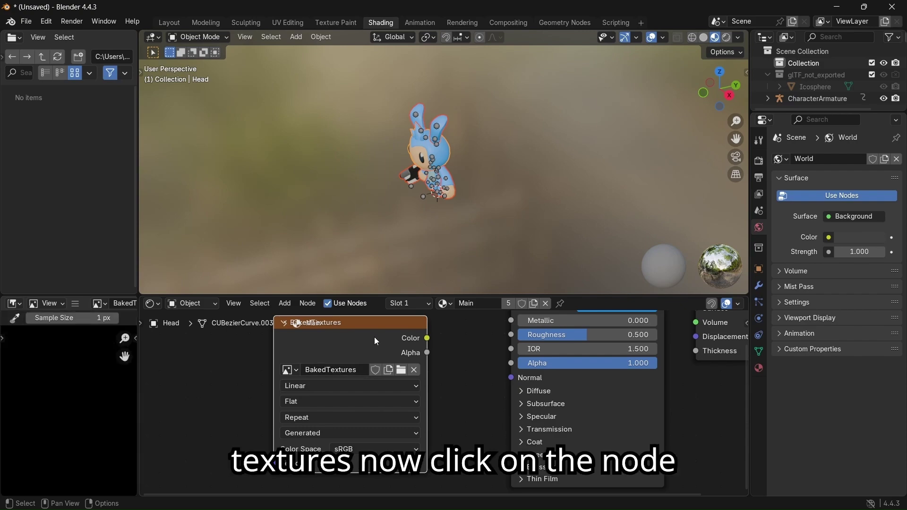
scroll(448, 350, "down", 1)
key("ctrl+c")
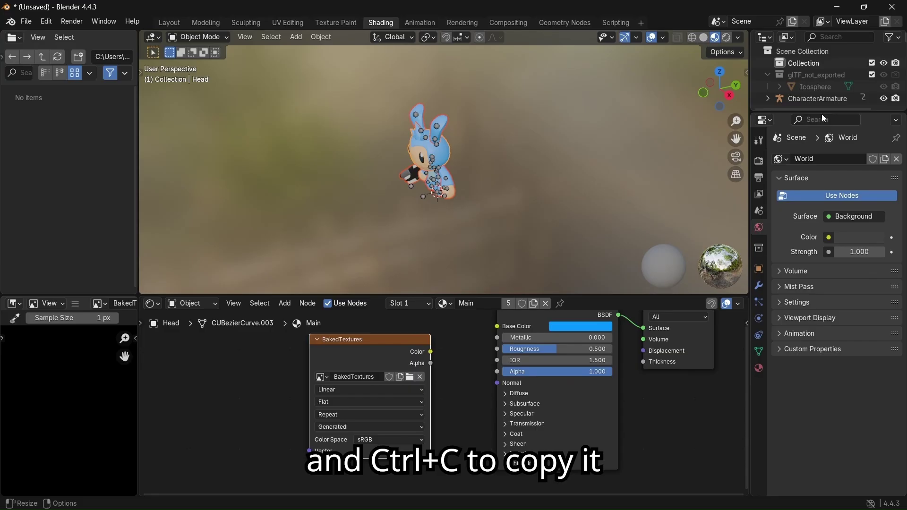
Paste the BakedTextures node into the Arms mesh's Main_Light material beside the shader.
left_click_drag(825, 112, 824, 347)
left_click(768, 98)
left_click(779, 146)
left_click(809, 148)
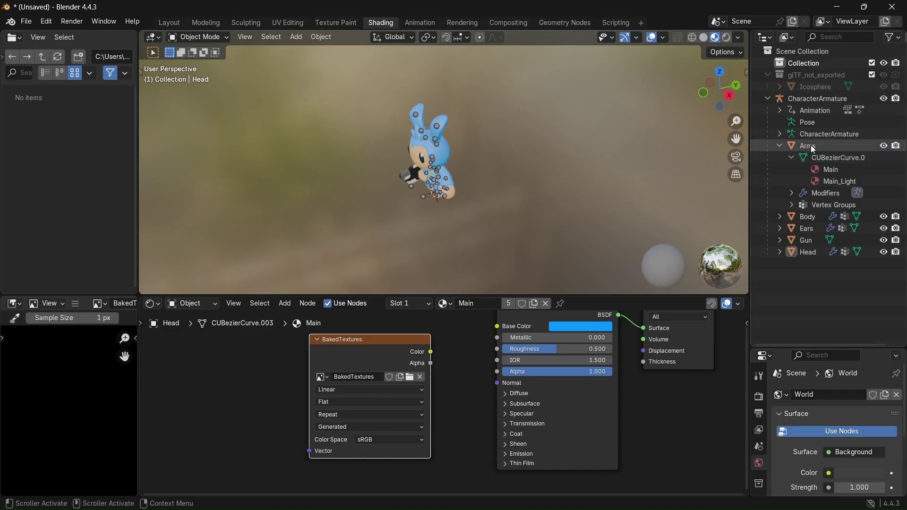
left_click(851, 170)
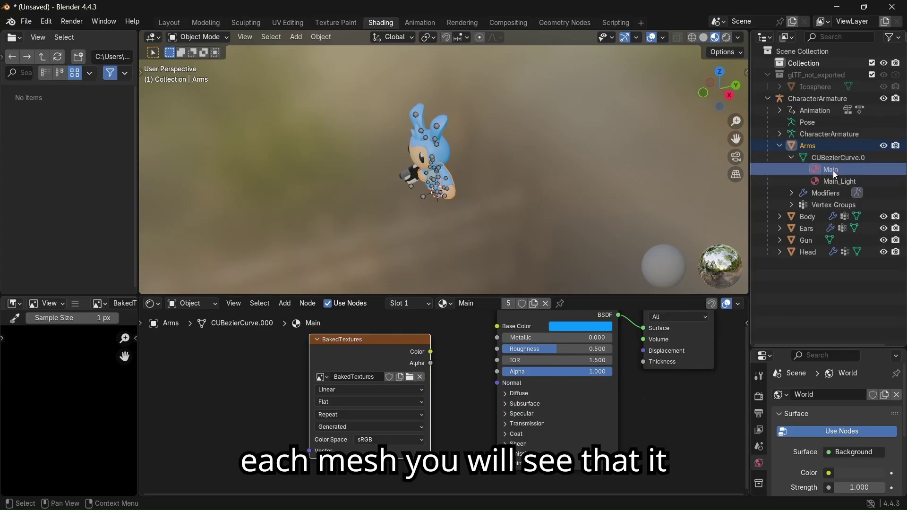
left_click(848, 183)
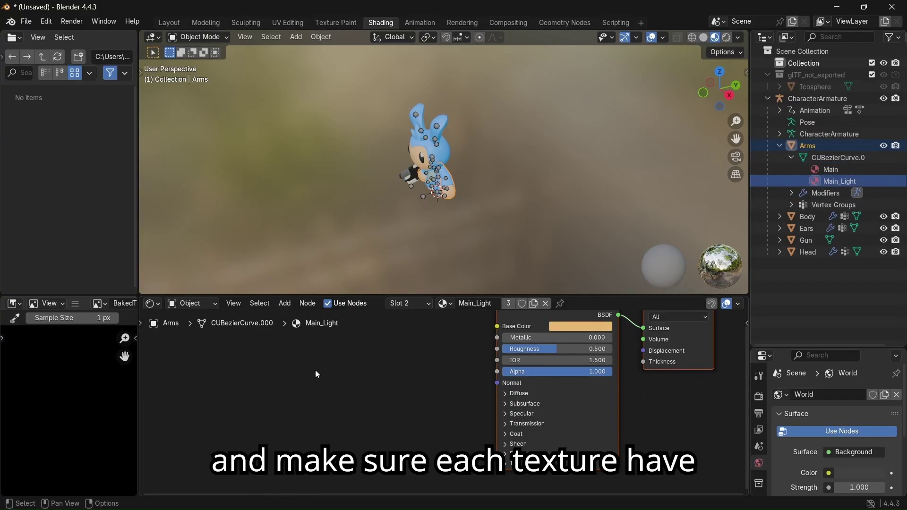
key("ctrl+v")
left_click_drag(356, 326, 421, 360)
double_click(350, 387)
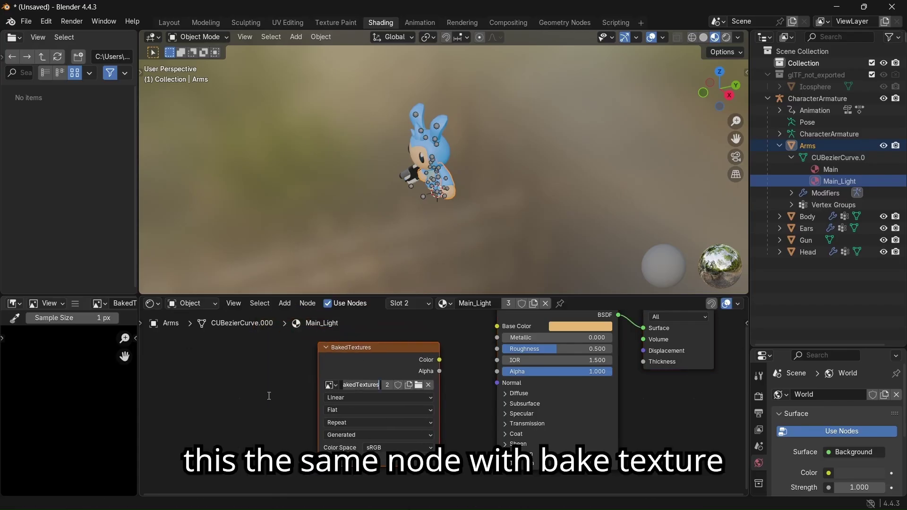
key("Return")
Work through the Body's Main2 material and the Gun's Black, Gun_Grey, White and Main materials.
left_click(779, 217)
left_click(779, 146)
left_click(833, 205)
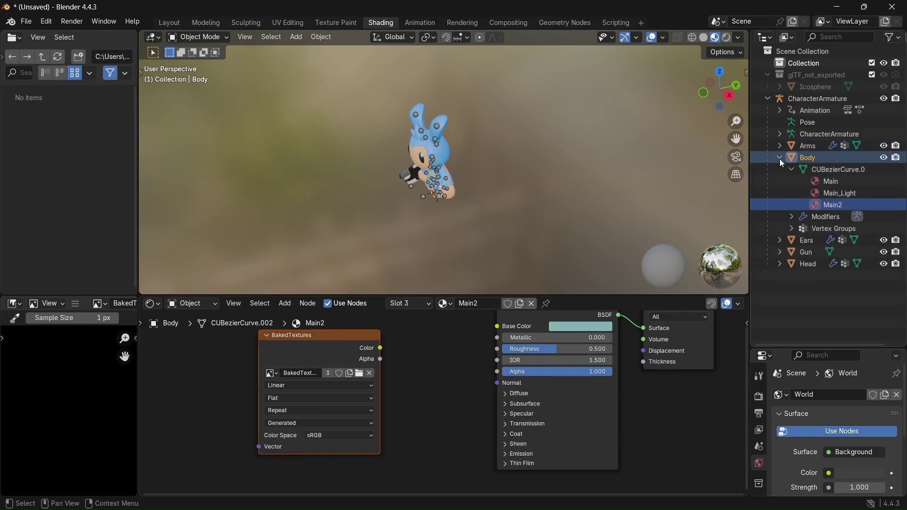
left_click(791, 169)
left_click(779, 157)
left_click(779, 181)
left_click(831, 204)
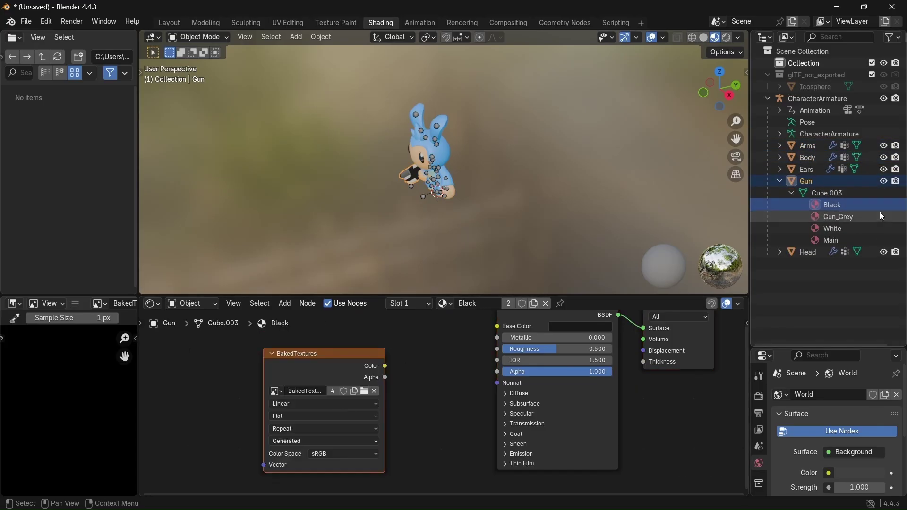
left_click(838, 216)
left_click(832, 228)
left_click(830, 240)
left_click(779, 181)
Work through the Head's Black, Main, Main_Light, White and EyeColor materials.
left_click(779, 193)
left_click(832, 228)
left_click(830, 217)
left_click(839, 240)
left_click(832, 251)
left_click(837, 263)
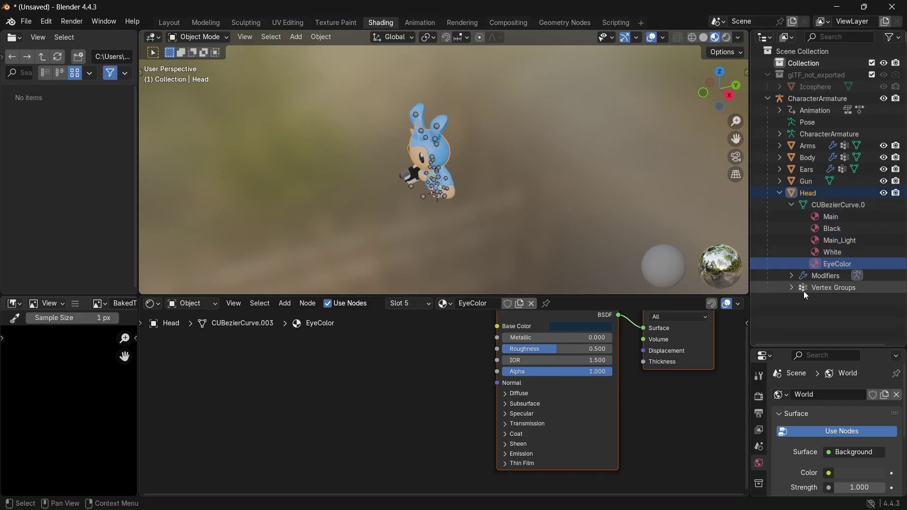
left_click(779, 193)
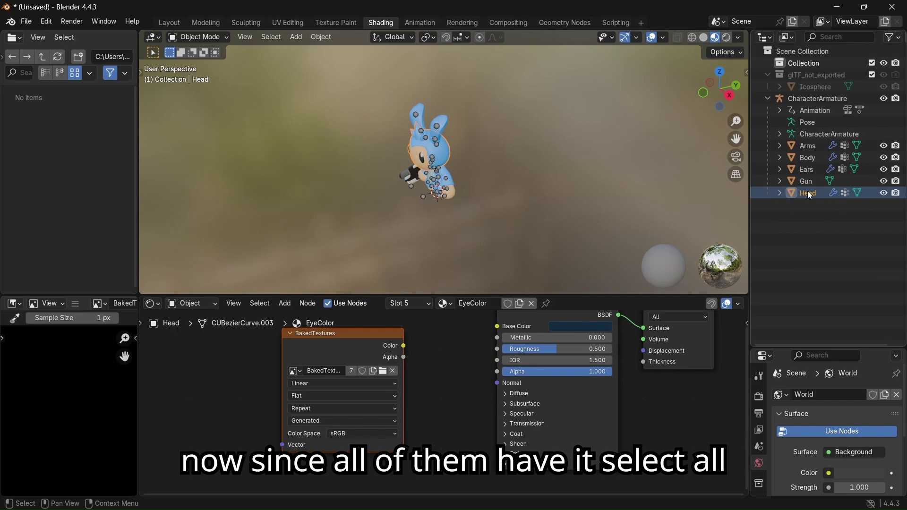
Add the Gun, Ears, Body and Arms meshes to the Head selection.
left_click(809, 182, "ctrl")
left_click(815, 169, "ctrl")
left_click(813, 157, "ctrl")
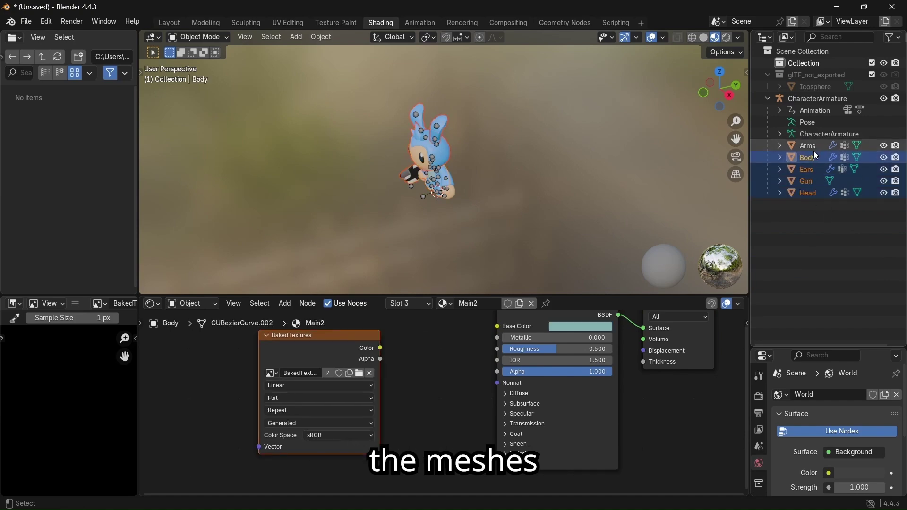
left_click(813, 147, "ctrl")
Switch the render engine to Cycles in Render Properties.
left_click_drag(838, 348, 840, 170)
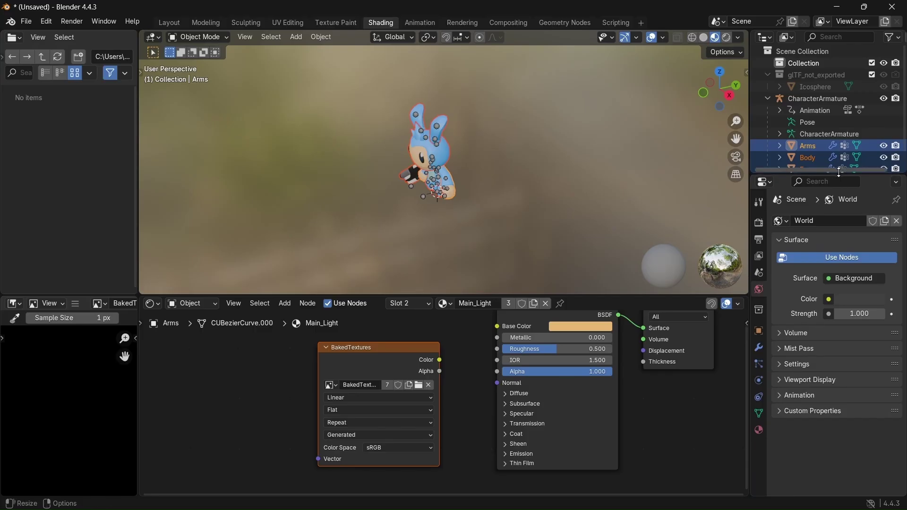
left_click(757, 228)
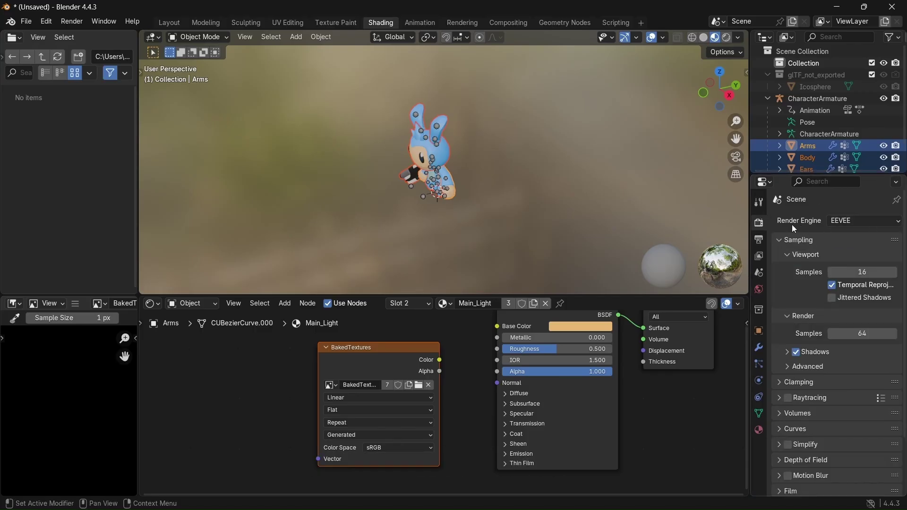
left_click(864, 221)
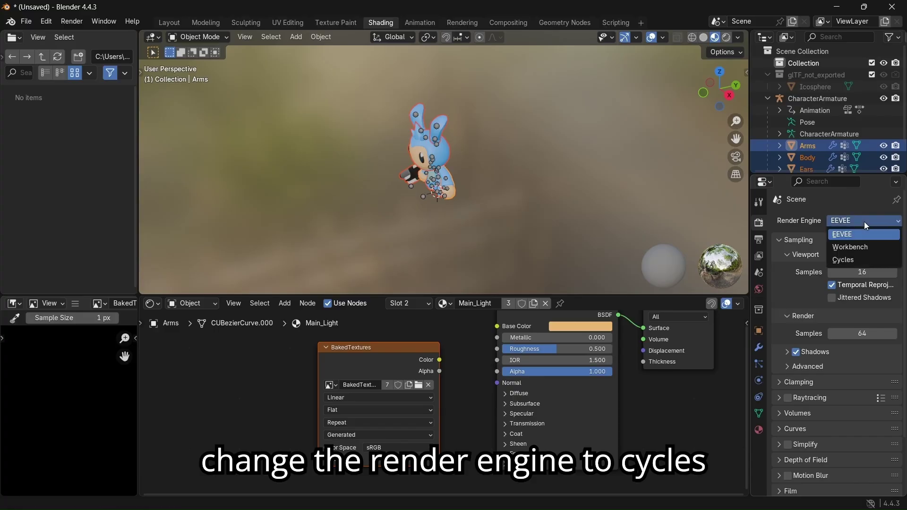
left_click(852, 260)
Run a Diffuse bake with Direct and Indirect lighting excluded, keeping only Color.
scroll(831, 285, "down", 8)
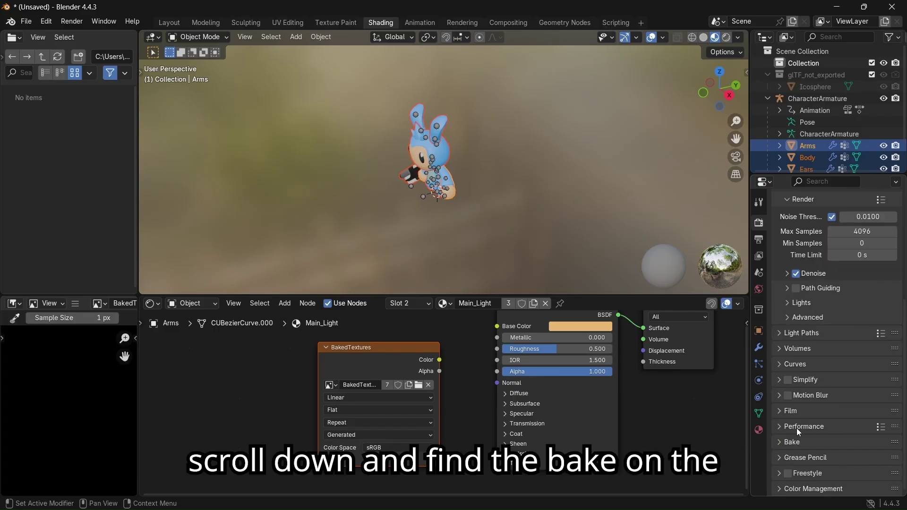
left_click(790, 442)
scroll(864, 406, "down", 10)
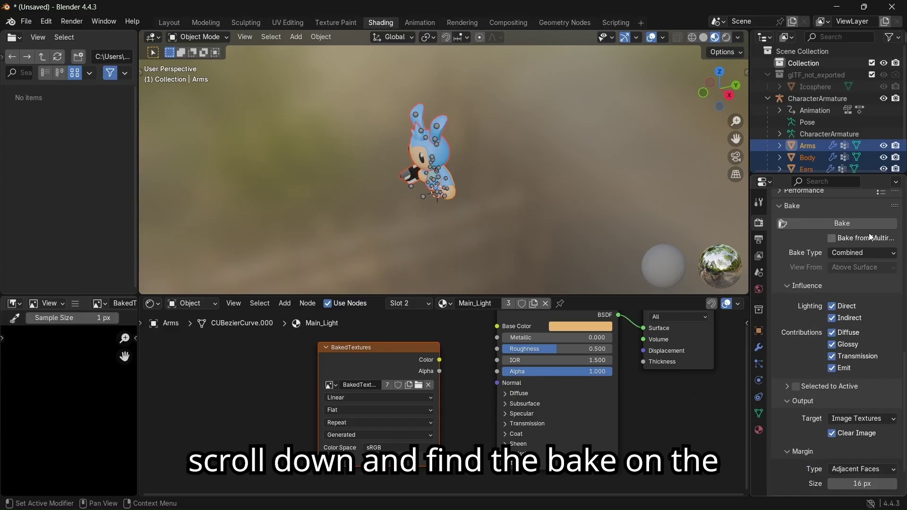
left_click(835, 256)
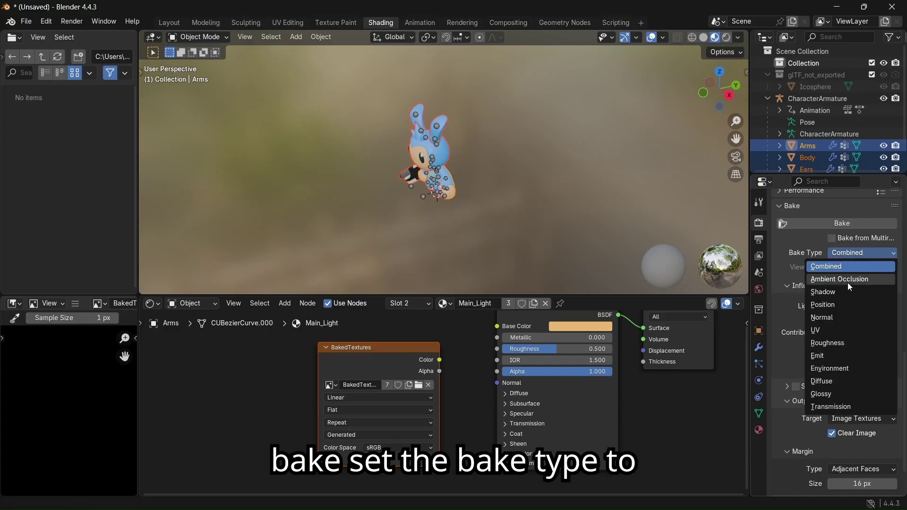
left_click(854, 380)
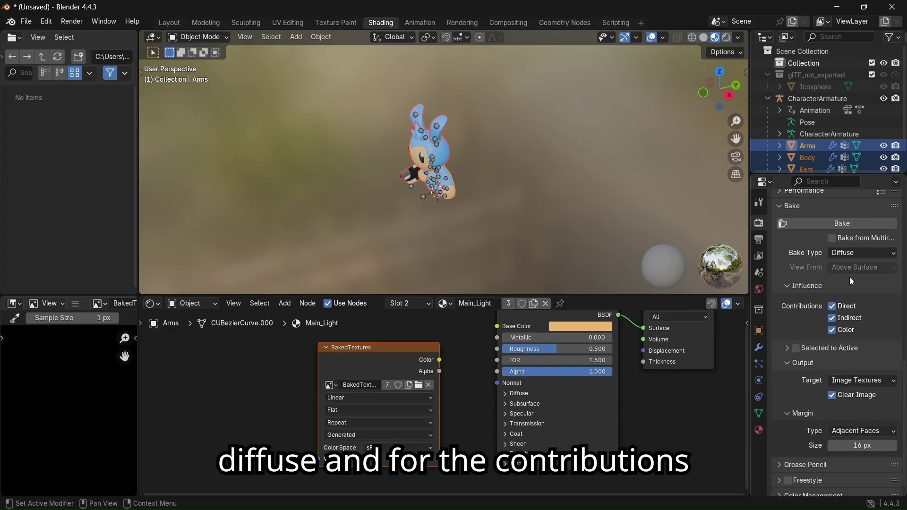
left_click(833, 307)
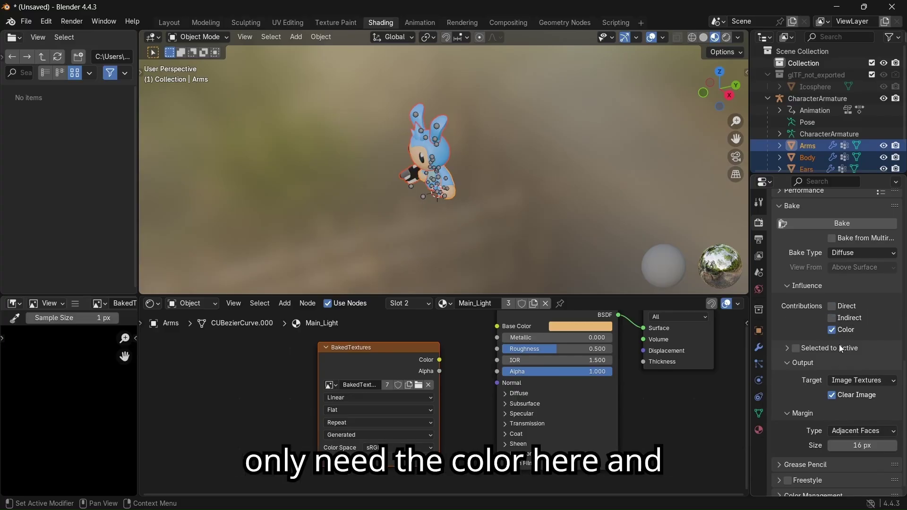
scroll(861, 348, "up", 3)
left_click(857, 268)
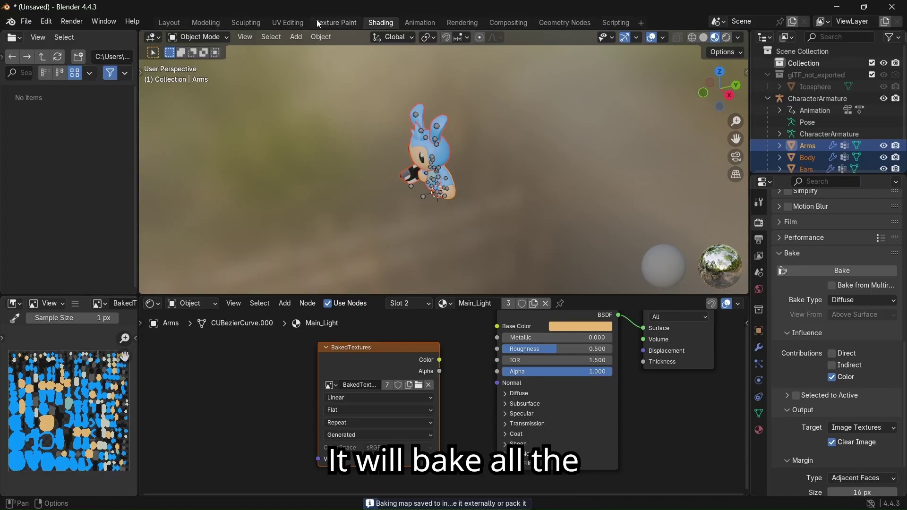
In the UV Editing workspace, zoom and pan around the baked image to check island margins.
left_click(286, 22)
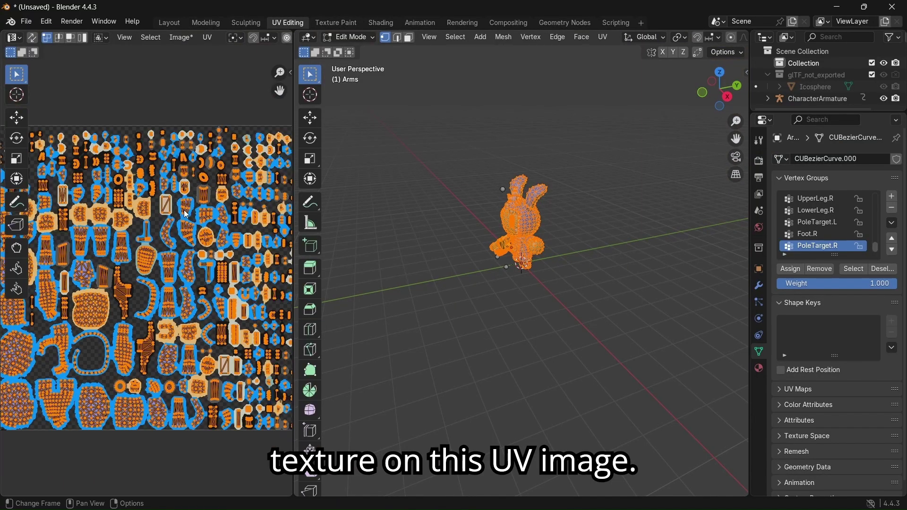
scroll(189, 245, "up", 6)
scroll(204, 306, "up", 7)
scroll(225, 230, "down", 6)
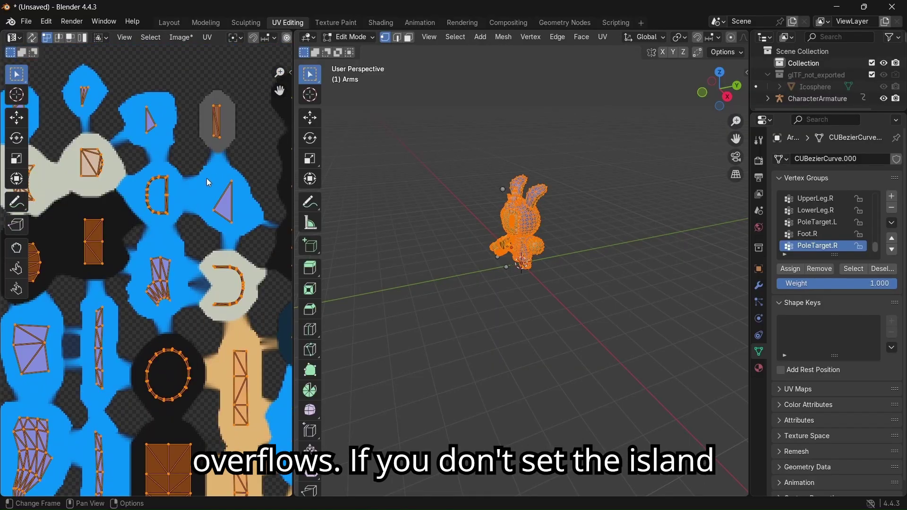
scroll(208, 184, "up", 3)
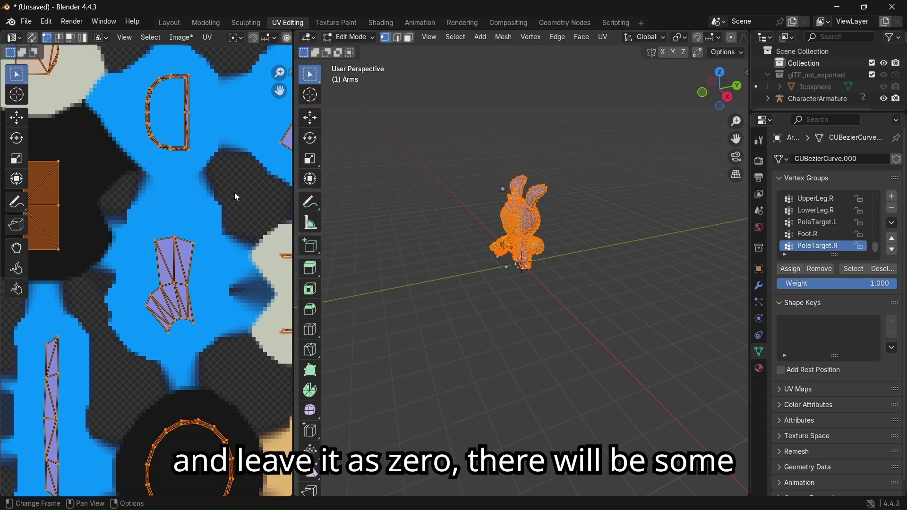
scroll(237, 192, "down", 2)
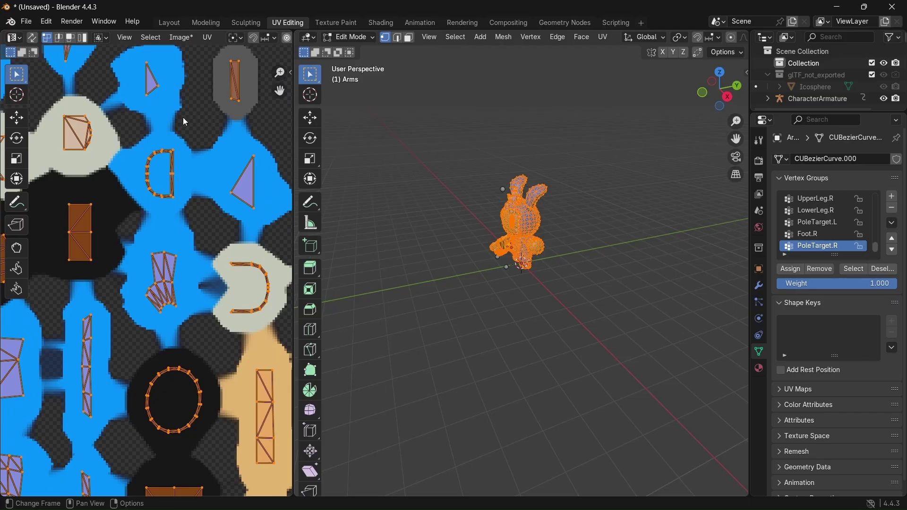
middle_click_drag(157, 131, 228, 153)
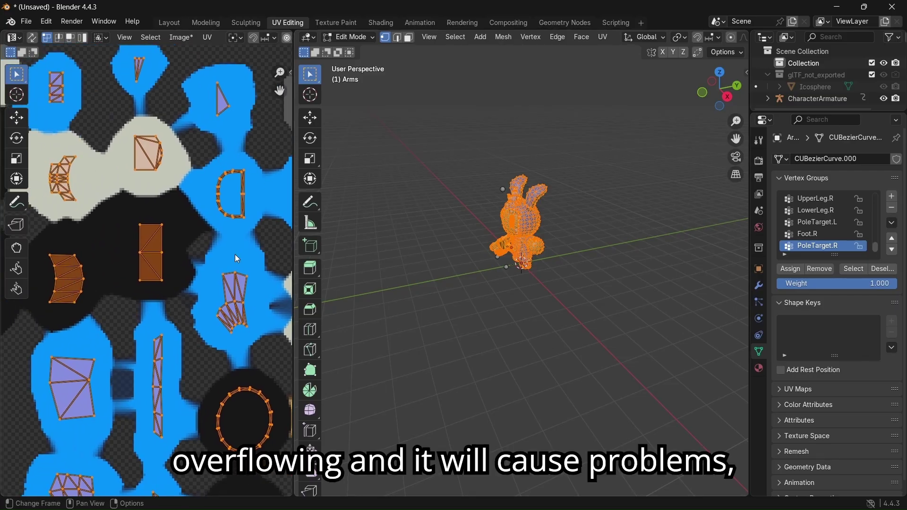
scroll(178, 242, "down", 3)
middle_click_drag(268, 212, 290, 228)
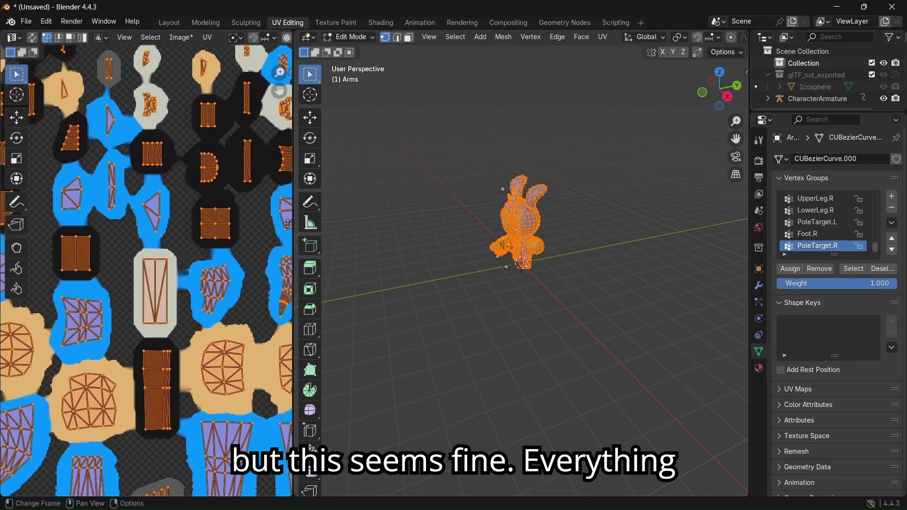
scroll(211, 247, "up", 3)
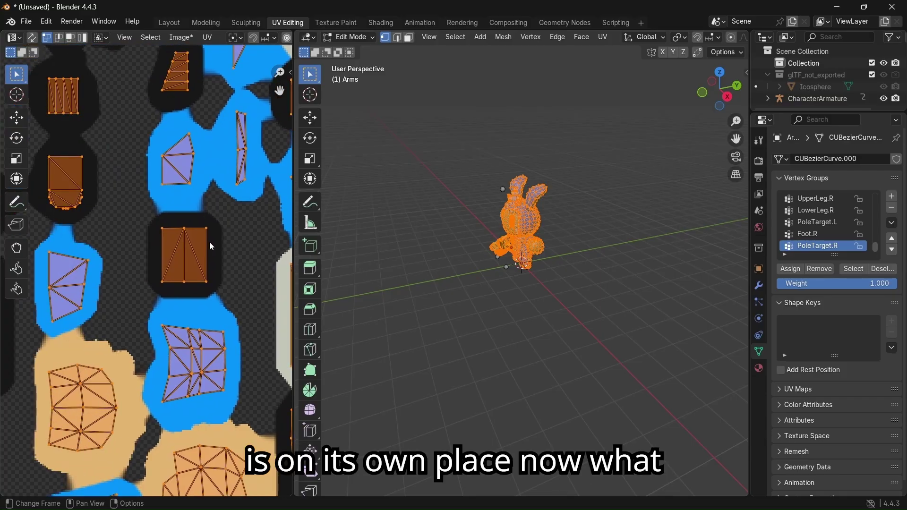
scroll(230, 244, "down", 3)
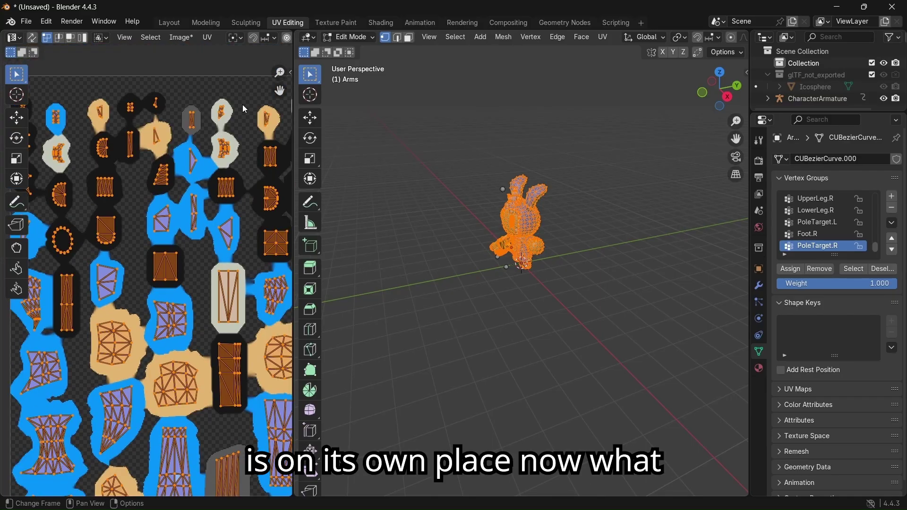
scroll(238, 109, "down", 3)
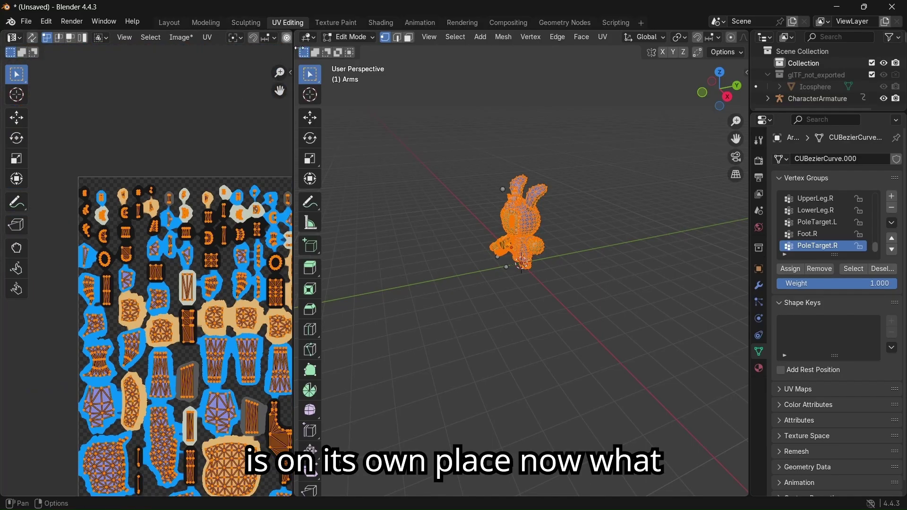
Use Image > Save to write BakedTextures.png into the Basic 3D project's assets folder.
left_click(190, 41)
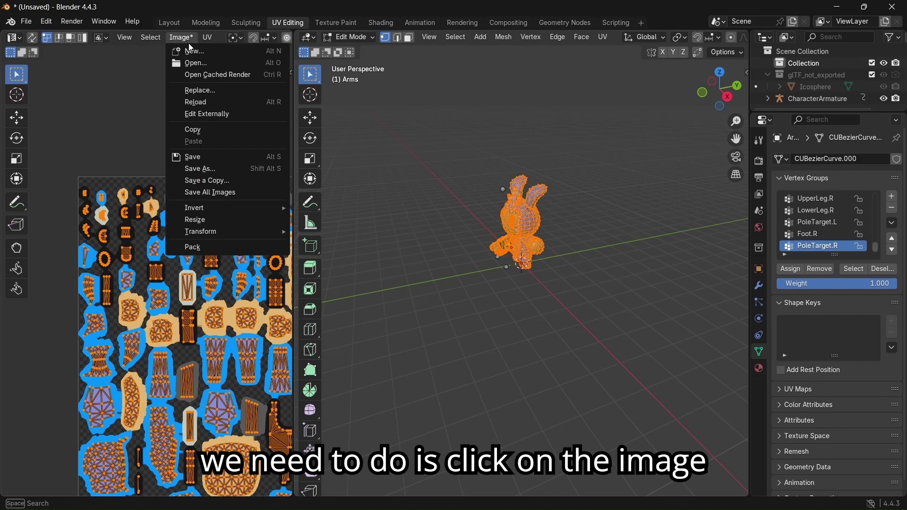
left_click(214, 169)
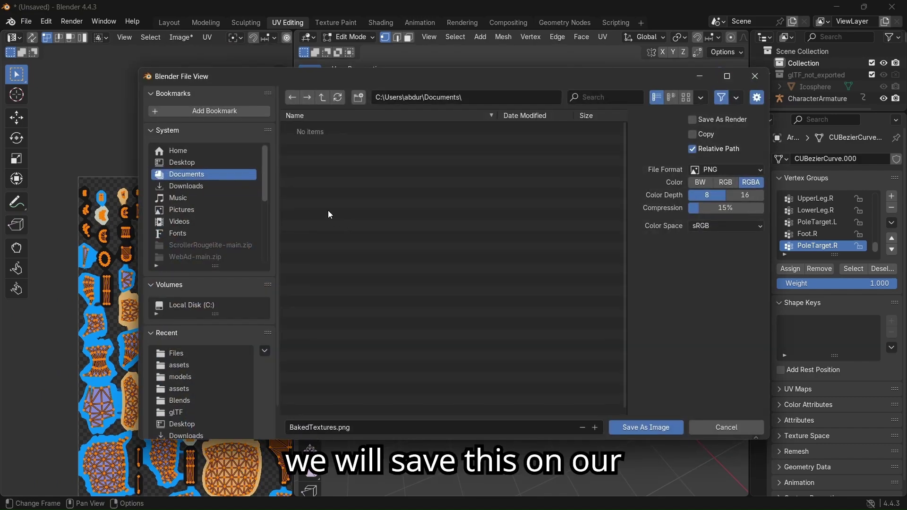
left_click(227, 244)
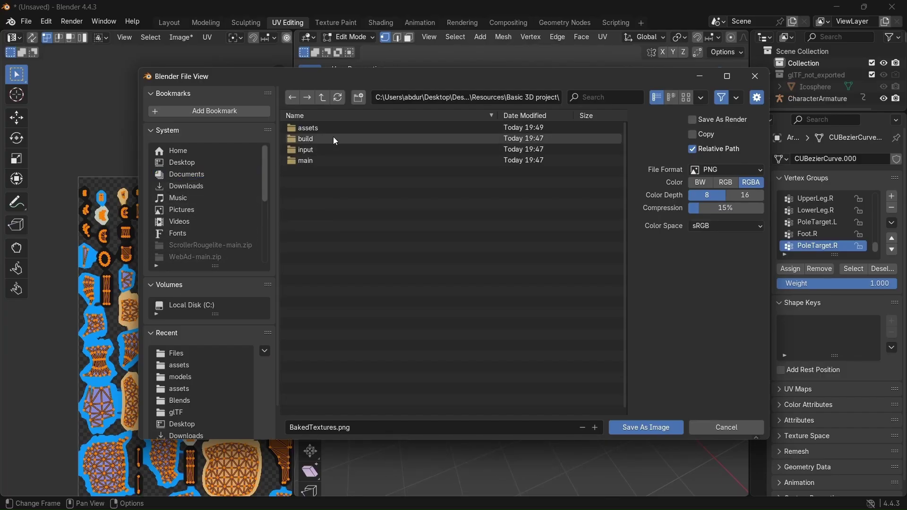
left_click(339, 133)
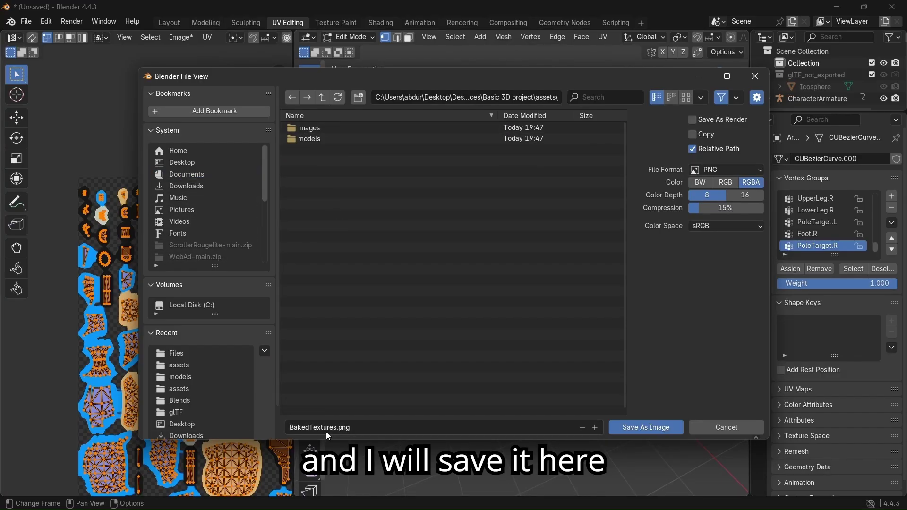
left_click(642, 429)
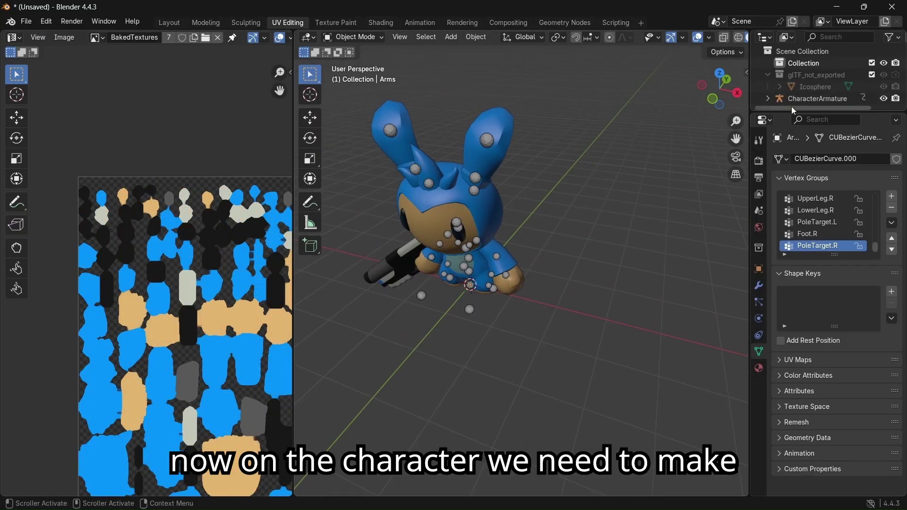
Select the Arms mesh's Main material under CharacterArmature in the Outliner.
left_click_drag(819, 113, 819, 357)
left_click(768, 99)
left_click(780, 145)
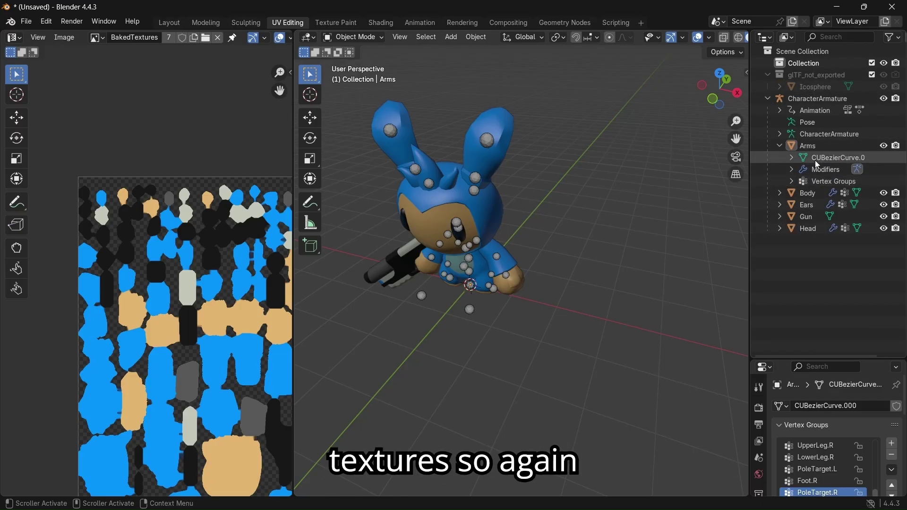
left_click(791, 157)
left_click(834, 168)
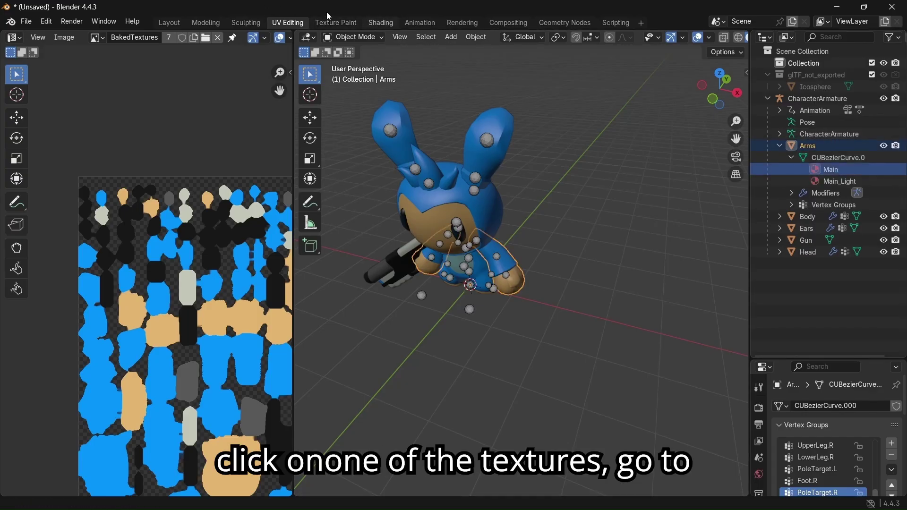
In Shading, create a new material for the Arms named BakedTexture.
left_click(384, 21)
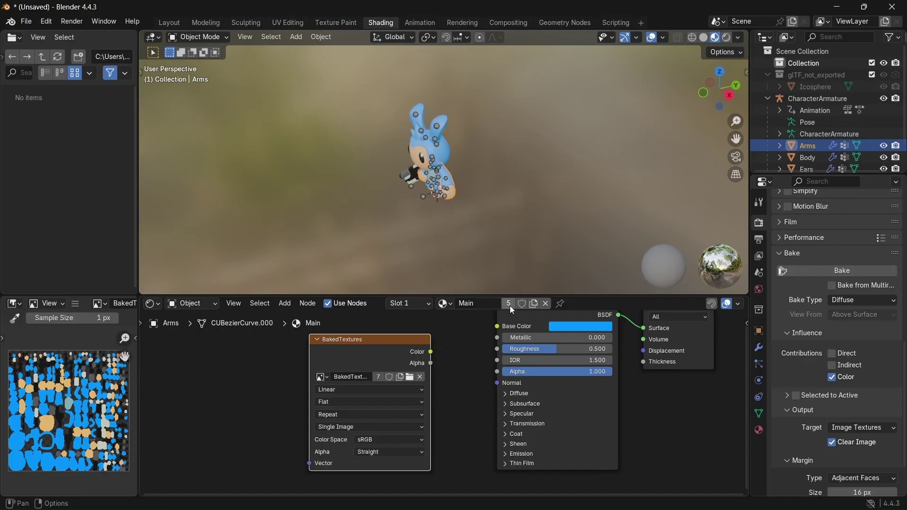
left_click(534, 304)
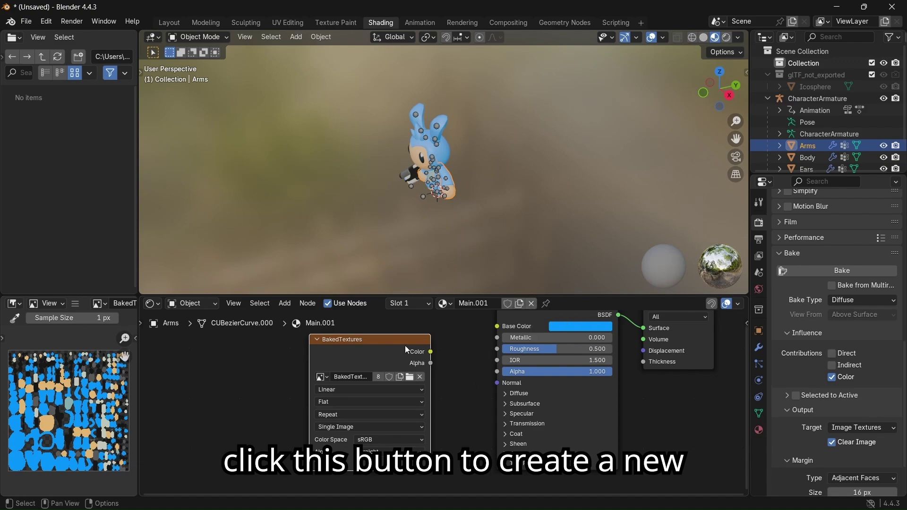
left_click(490, 303)
type("BakedTexture")
key("Return")
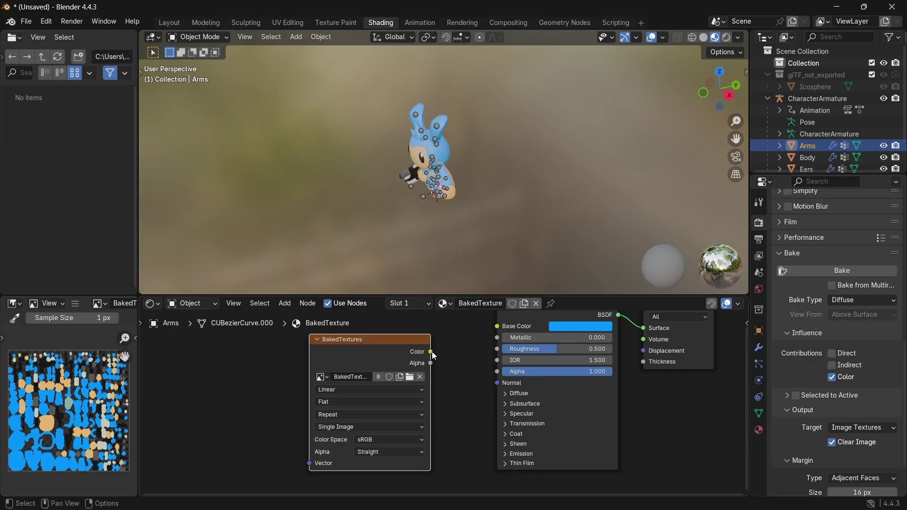
Link the BakedTextures image node's Color into the Principled BSDF Base Color.
left_click_drag(431, 352, 494, 403)
middle_click_drag(494, 403, 482, 354)
scroll(396, 218, "up", 2)
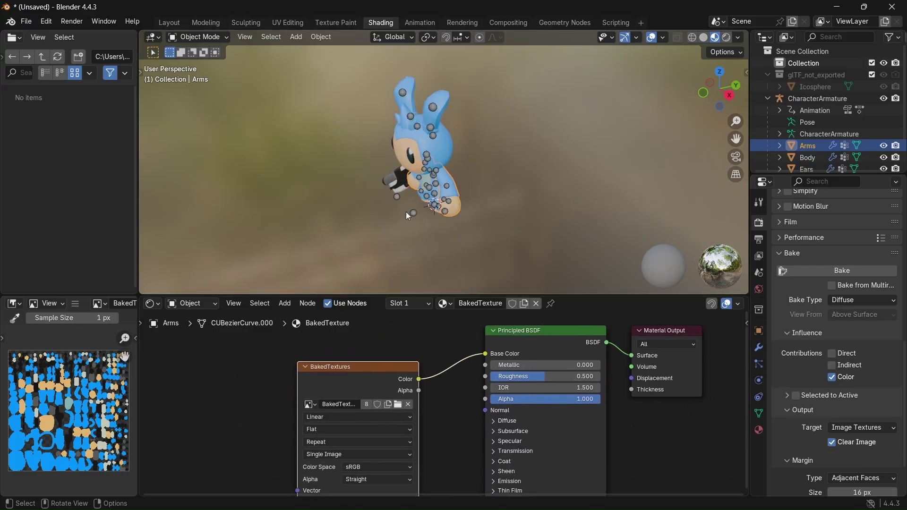
scroll(397, 218, "up", 2)
middle_click_drag(384, 245, 474, 191)
scroll(444, 195, "up", 2)
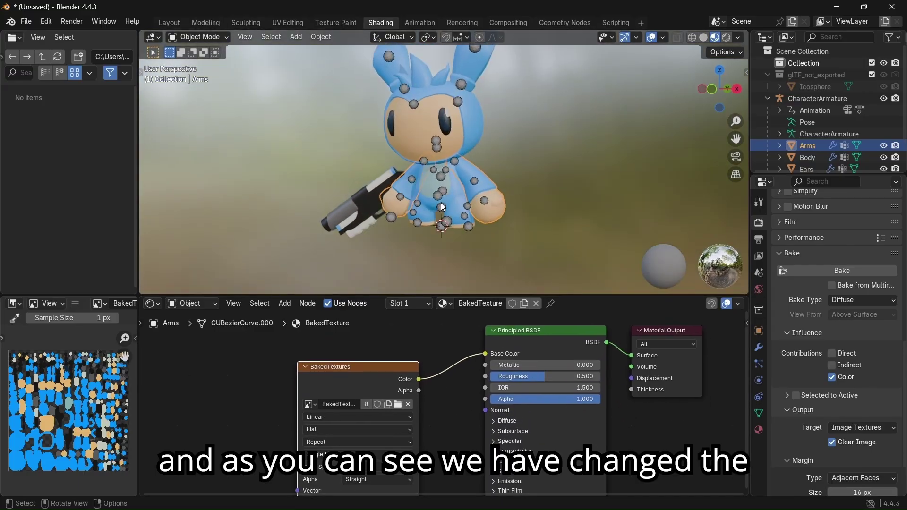
scroll(445, 195, "up", 3)
middle_click_drag(681, 211, 685, 189)
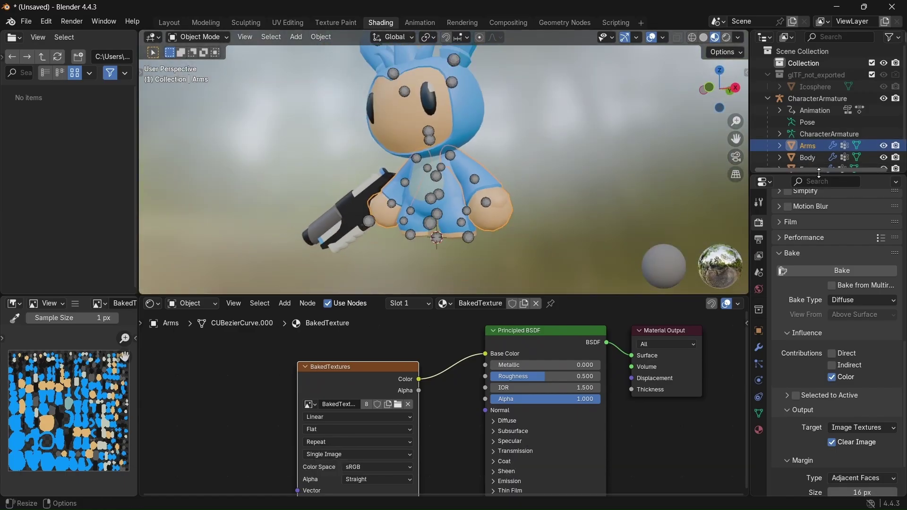
left_click_drag(819, 173, 819, 242)
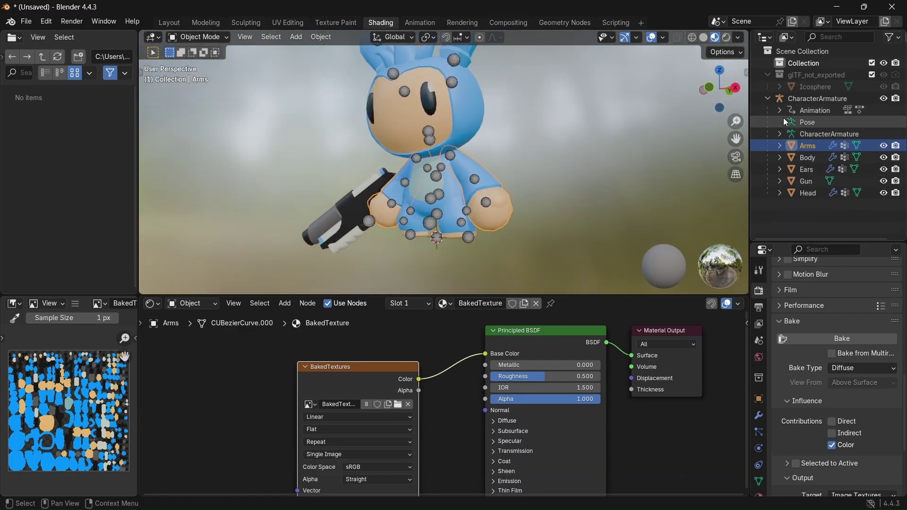
Replace the Arms' Main_Light material with BakedTexture.
left_click(780, 146)
left_click(839, 181)
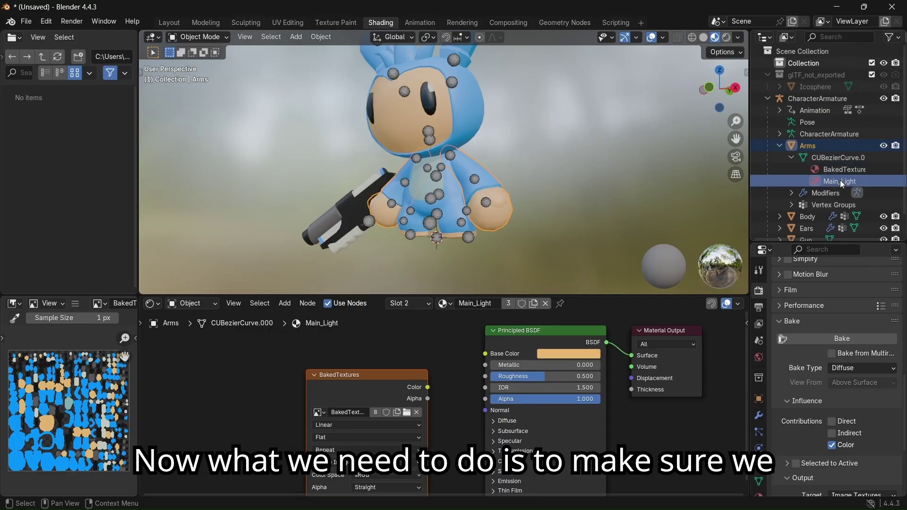
left_click(446, 305)
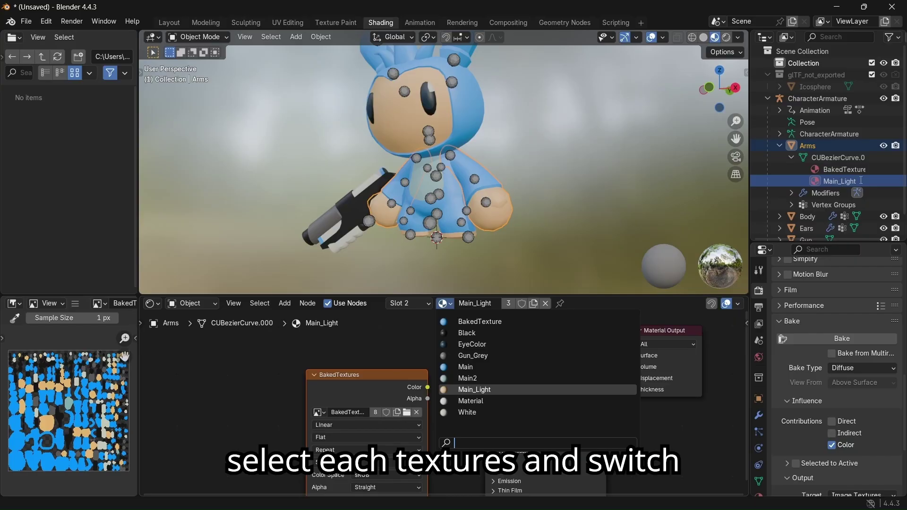
left_click(494, 325)
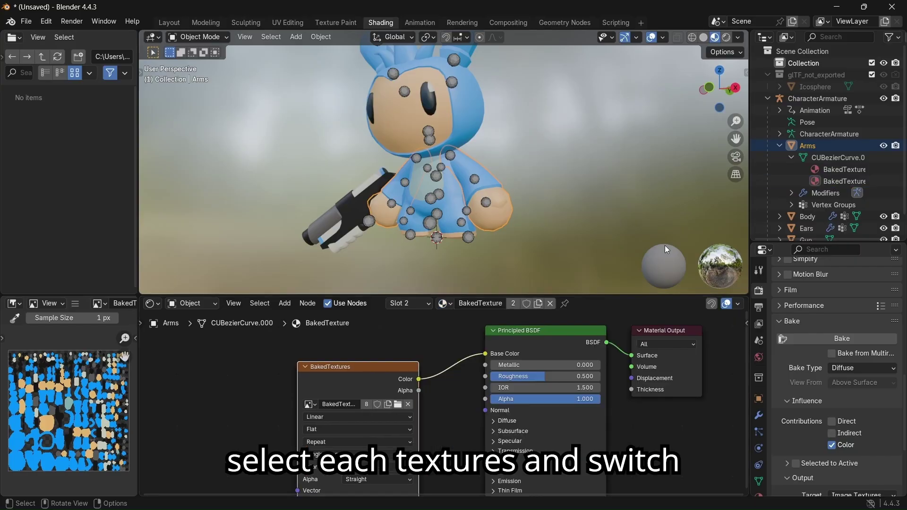
scroll(784, 137, "down", 2)
Replace the Body's Main_Light and Main2 materials with BakedTexture.
left_click(780, 123)
scroll(786, 137, "up", 2)
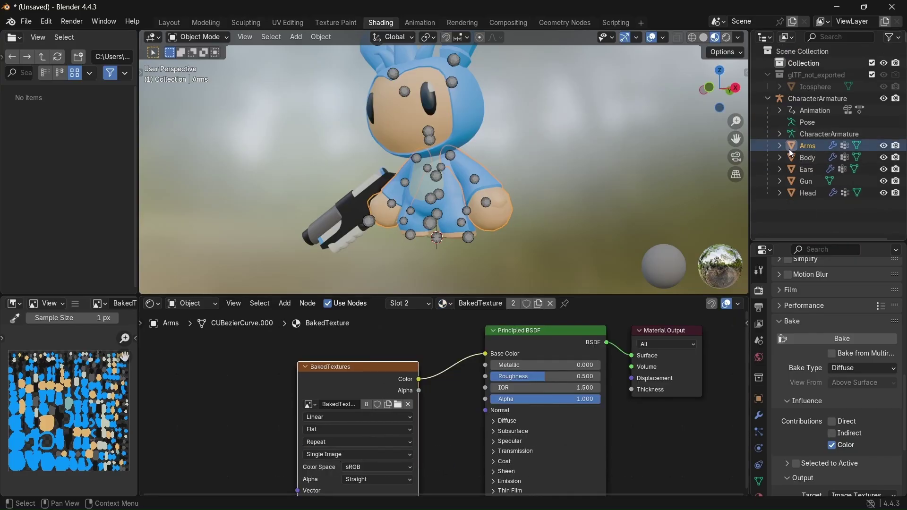
left_click(779, 157)
left_click(807, 157)
left_click(835, 193)
left_click(445, 303)
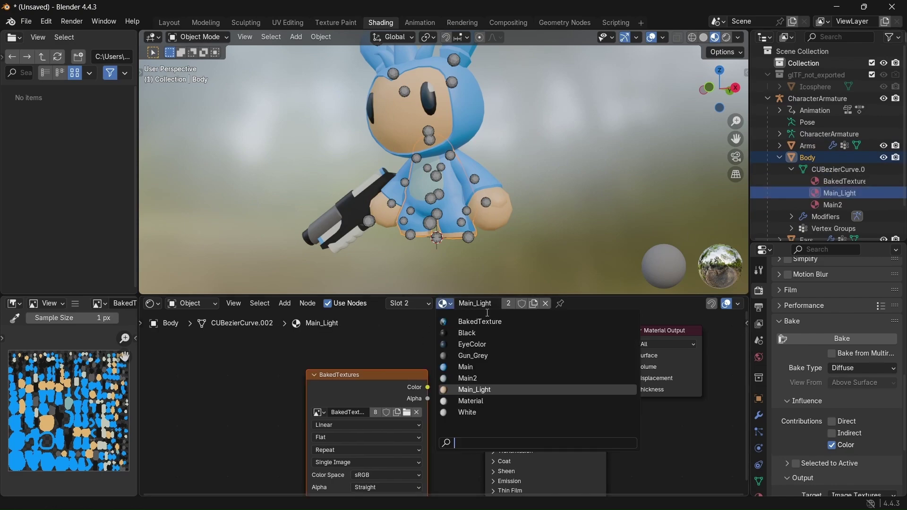
left_click(449, 394)
left_click(832, 205)
left_click(445, 303)
Replace the Ears' Main material with BakedTexture.
left_click(449, 395)
left_click(779, 158)
left_click(827, 193)
left_click(445, 303)
left_click(449, 394)
Set the Gun's first material slot and Gun_Grey to BakedTexture.
left_click(779, 169)
left_click(779, 181)
left_click(838, 204)
left_click(446, 303)
left_click(449, 395)
left_click(837, 194)
left_click(446, 303)
left_click(467, 322)
Replace the Gun's White and Main materials with BakedTexture.
left_click(832, 205)
left_click(445, 303)
left_click(468, 321)
left_click(845, 218)
left_click(445, 303)
left_click(467, 321)
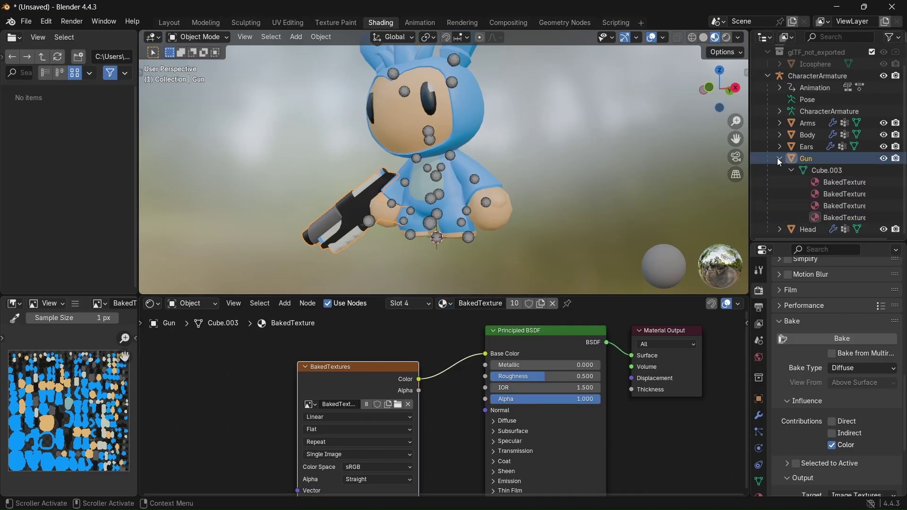
left_click(779, 157)
Replace the Head's Main and Black materials with BakedTexture.
left_click(779, 170)
scroll(841, 189, "down", 2)
left_click(831, 158)
left_click(445, 303)
left_click(468, 321)
left_click(832, 170)
left_click(445, 303)
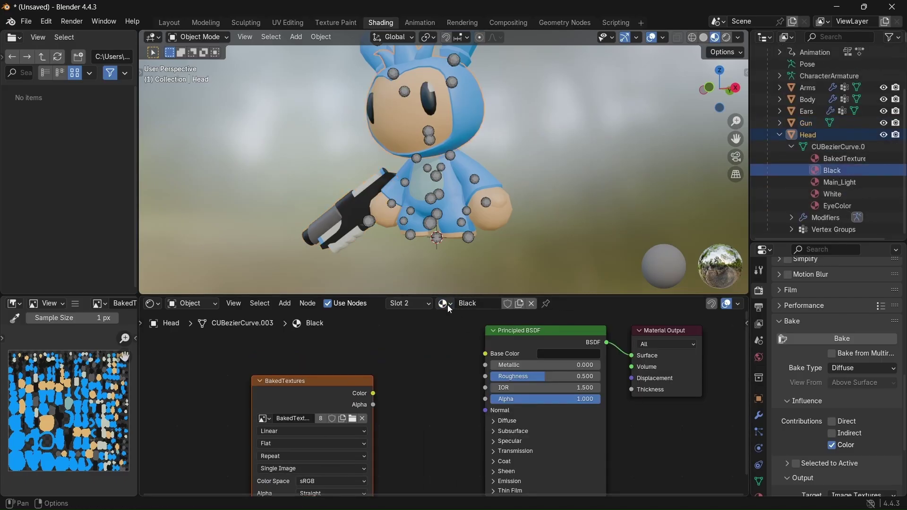
left_click(467, 321)
Replace the Head's Main_Light, White and EyeColor materials with BakedTexture.
left_click(840, 182)
left_click(445, 303)
left_click(467, 321)
left_click(833, 193)
left_click(445, 303)
left_click(468, 321)
left_click(838, 206)
left_click(445, 304)
left_click(468, 321)
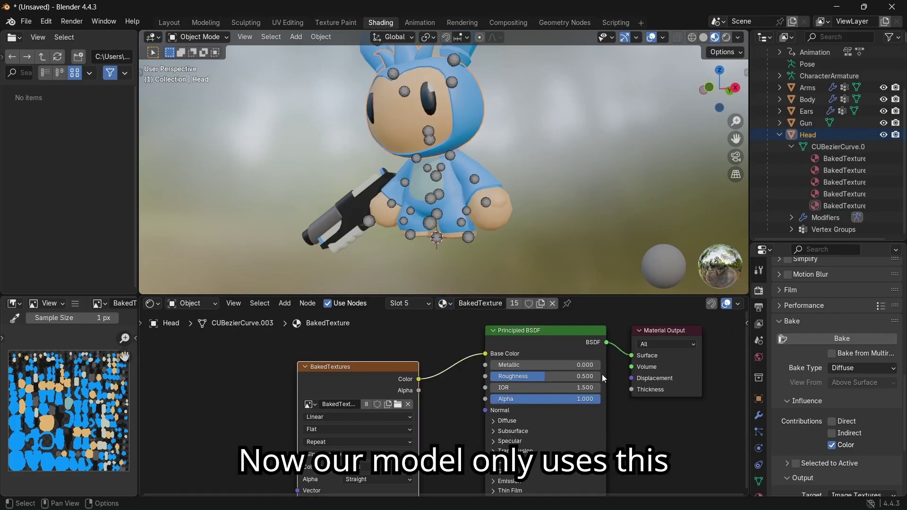
left_click(780, 134)
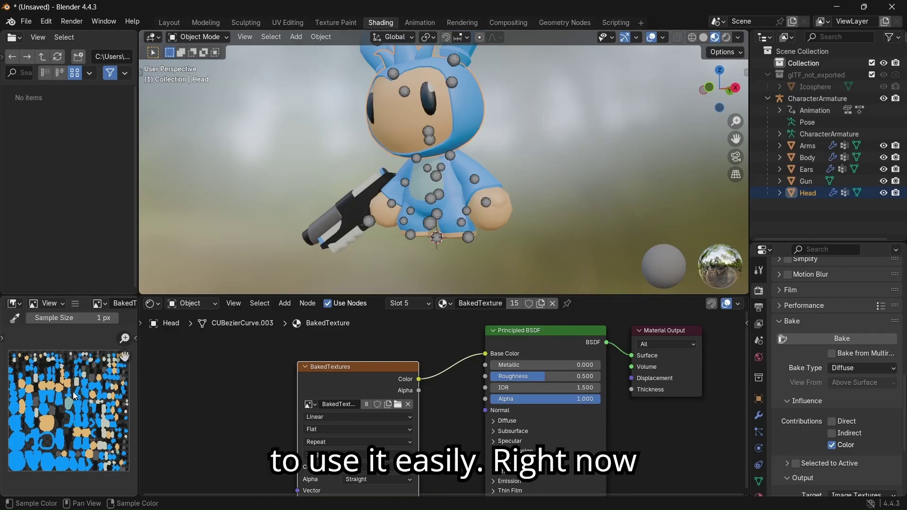
left_click_drag(452, 294, 453, 374)
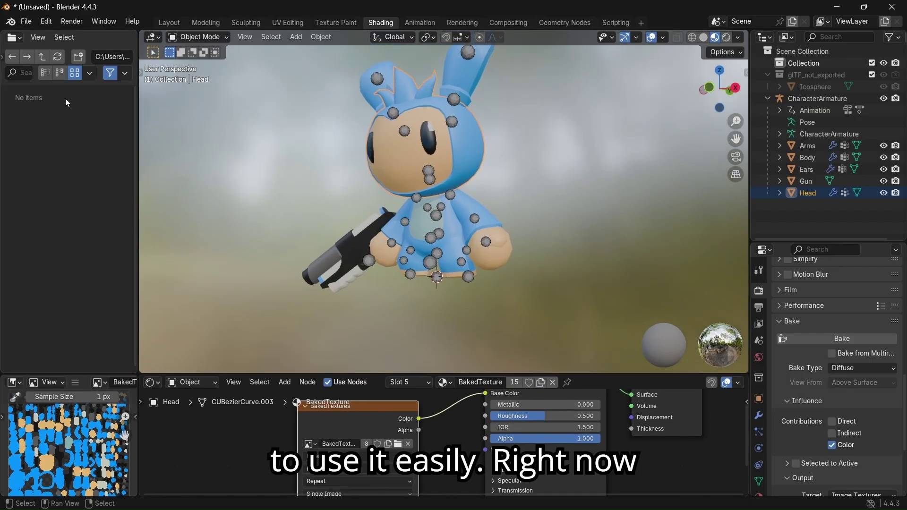
Export as glTF 2.0 (.glb), prefixing the file name with 'Baked' to get BakedCharacter.glb.
left_click(27, 22)
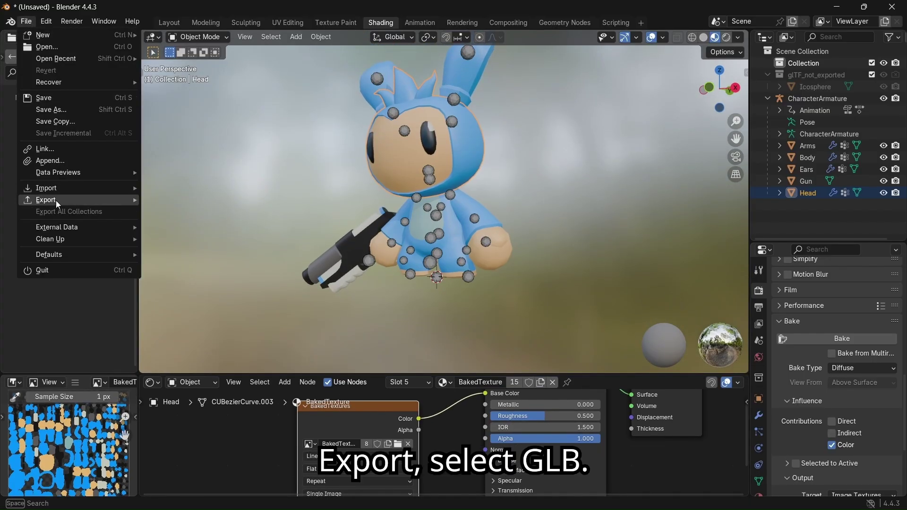
mouse_move(56, 200)
left_click(233, 321)
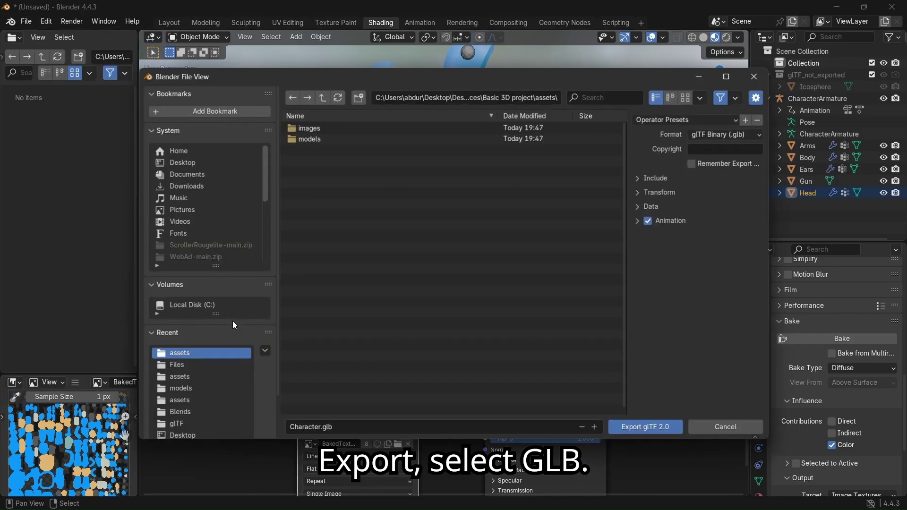
left_click(310, 428)
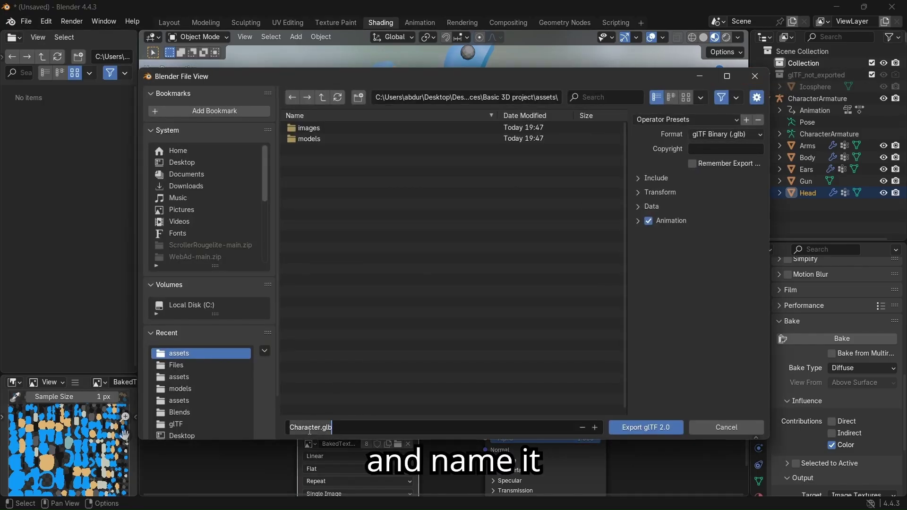
left_click(291, 428)
type("Baked")
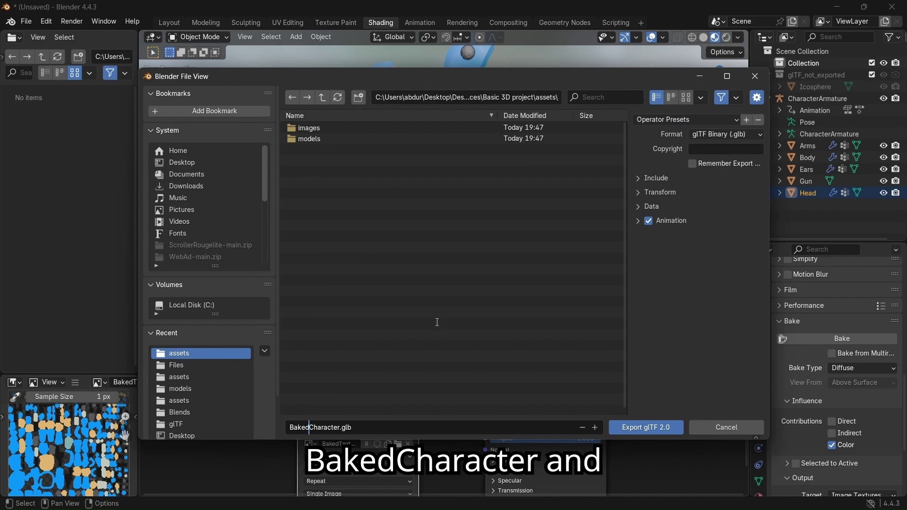
left_click(651, 426)
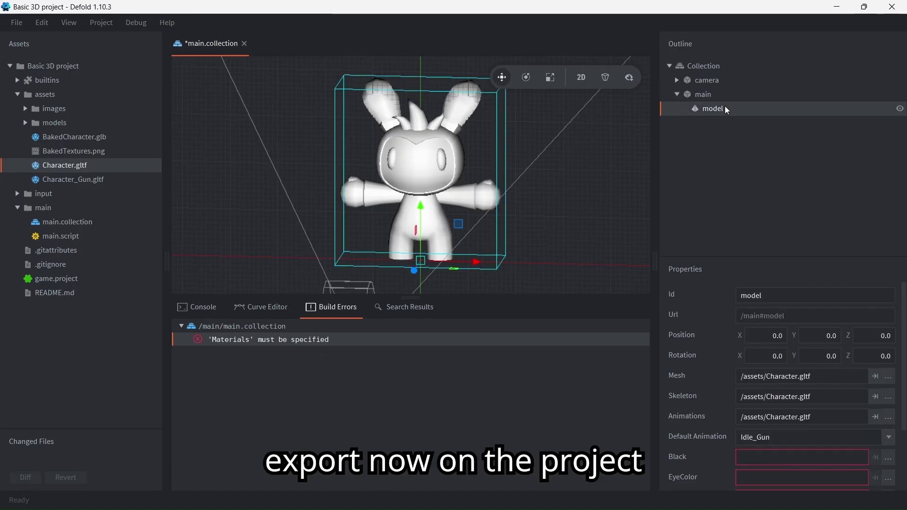
Set the model's Mesh, Skeleton and Animations to /assets/BakedCharacter.glb.
scroll(820, 387, "down", 4)
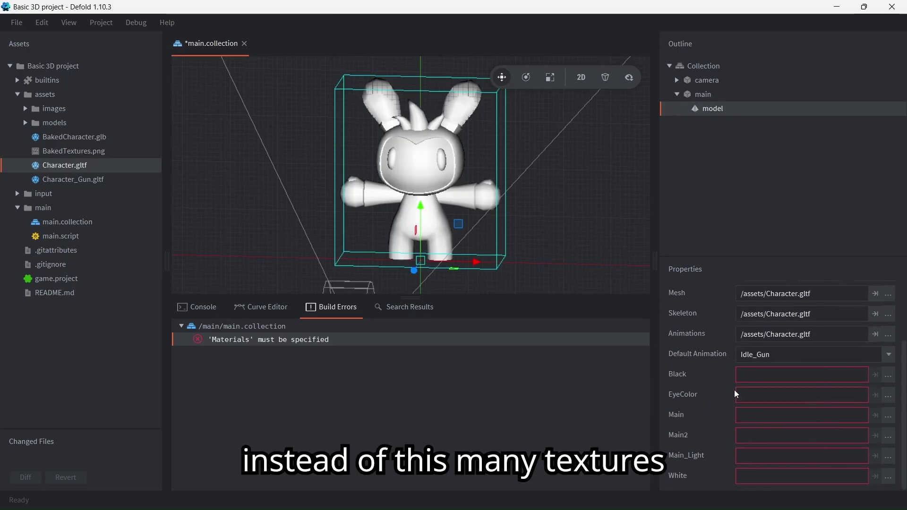
scroll(850, 367, "up", 3)
left_click(888, 350)
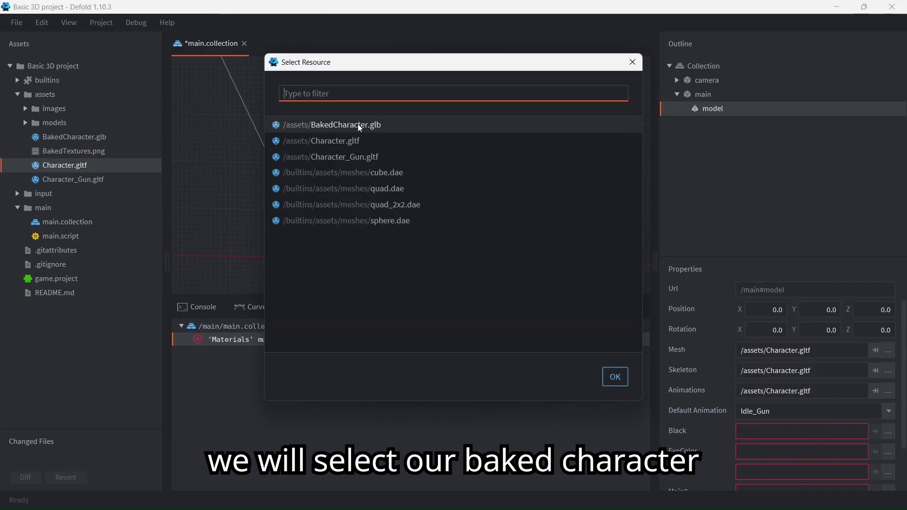
double_click(362, 128)
left_click(894, 395)
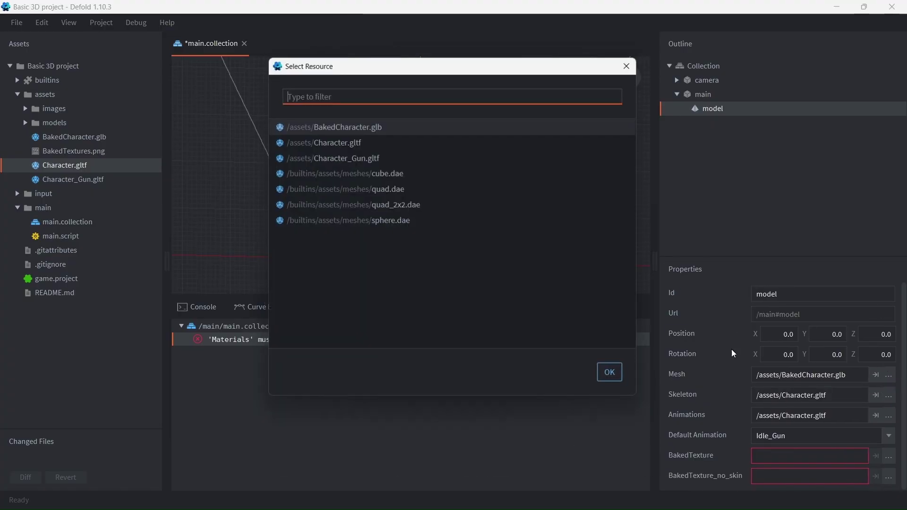
double_click(399, 125)
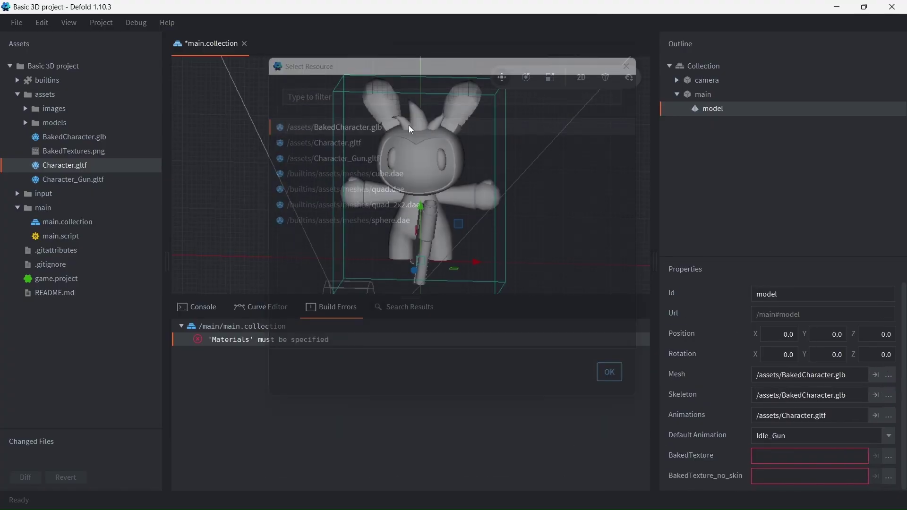
left_click(889, 416)
double_click(432, 122)
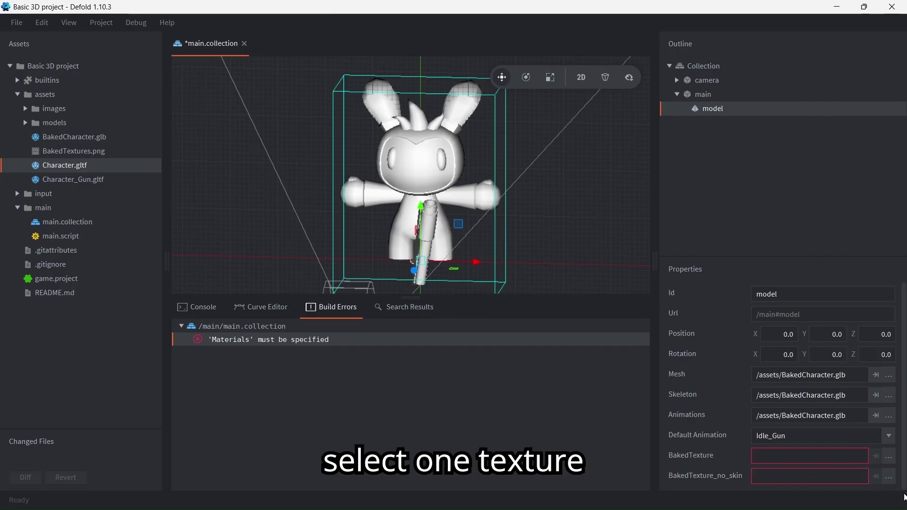
Give the BakedTexture slot model.material with BakedTextures.png as tex0.
left_click(890, 458)
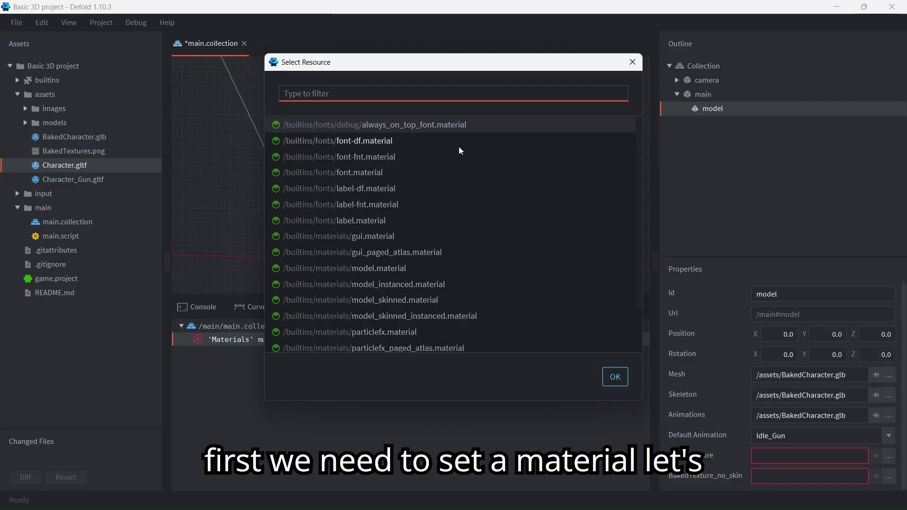
type("model")
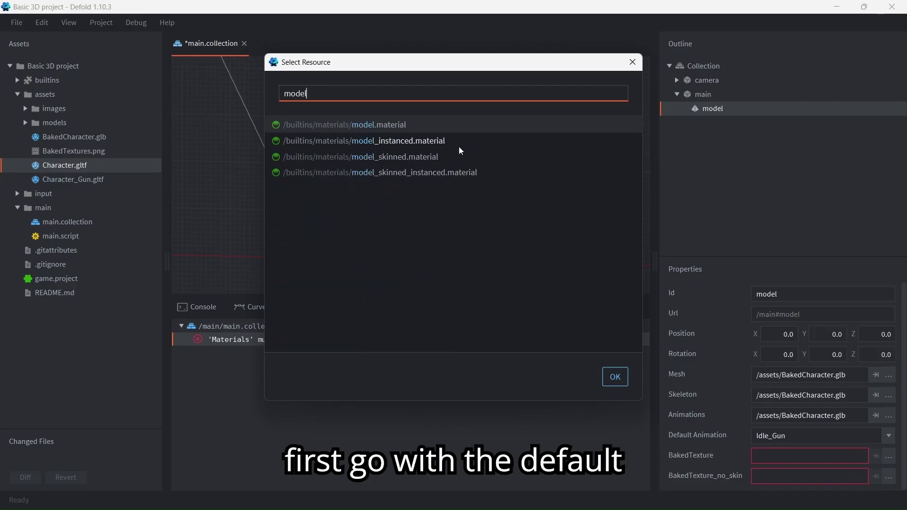
key("Return")
scroll(819, 423, "down", 1)
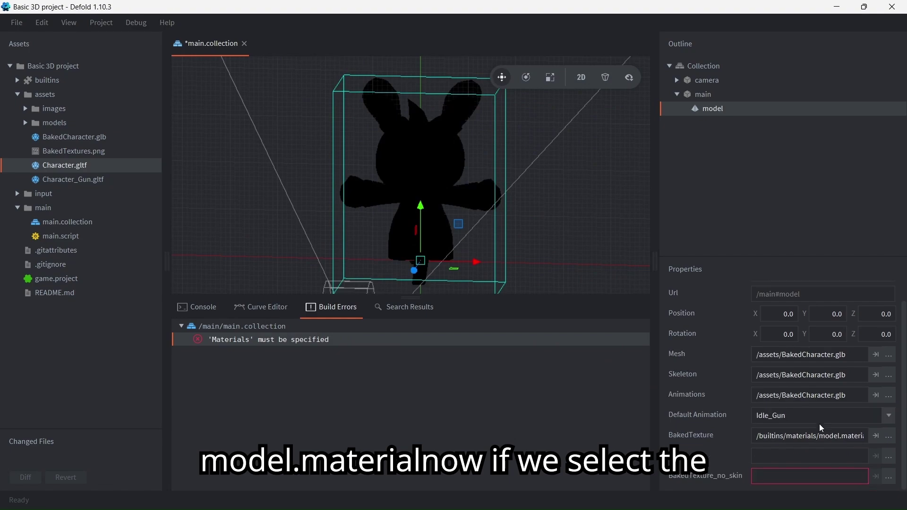
left_click(888, 456)
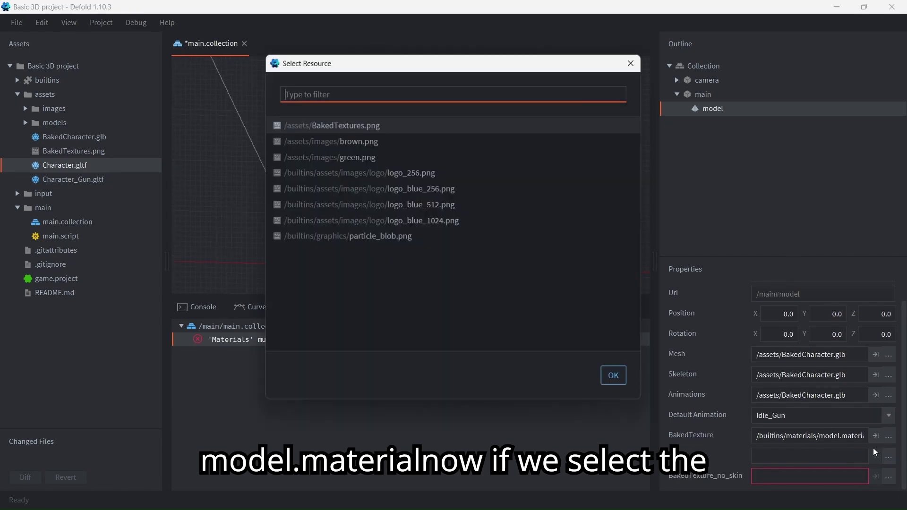
double_click(384, 126)
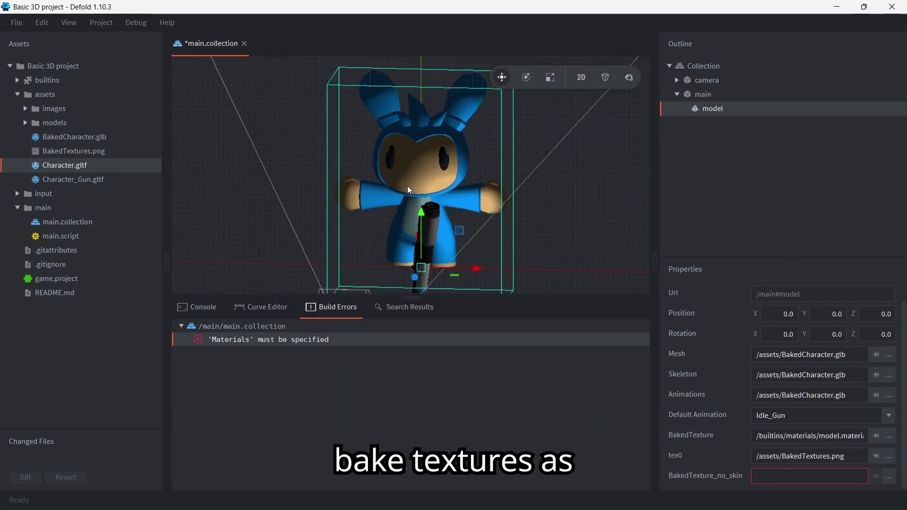
scroll(413, 191, "up", 2)
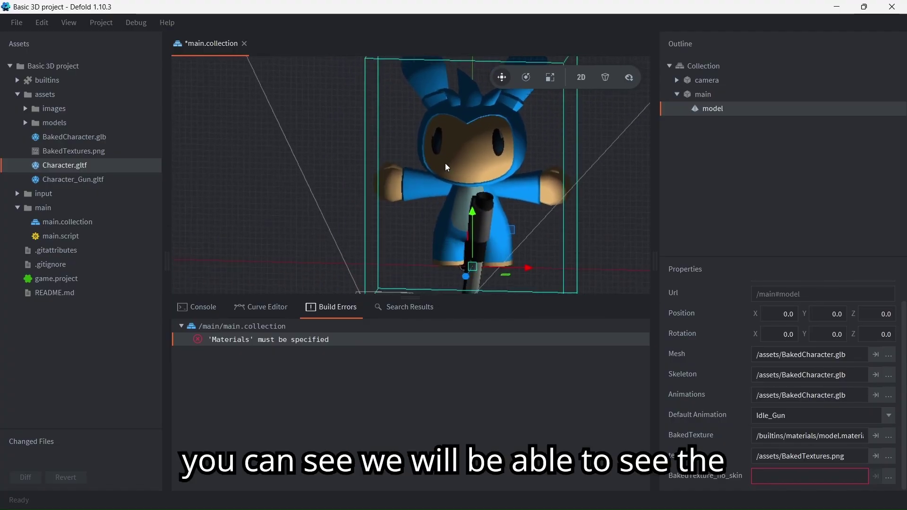
middle_click_drag(445, 163, 426, 188)
left_click_drag(426, 188, 446, 180, "ctrl")
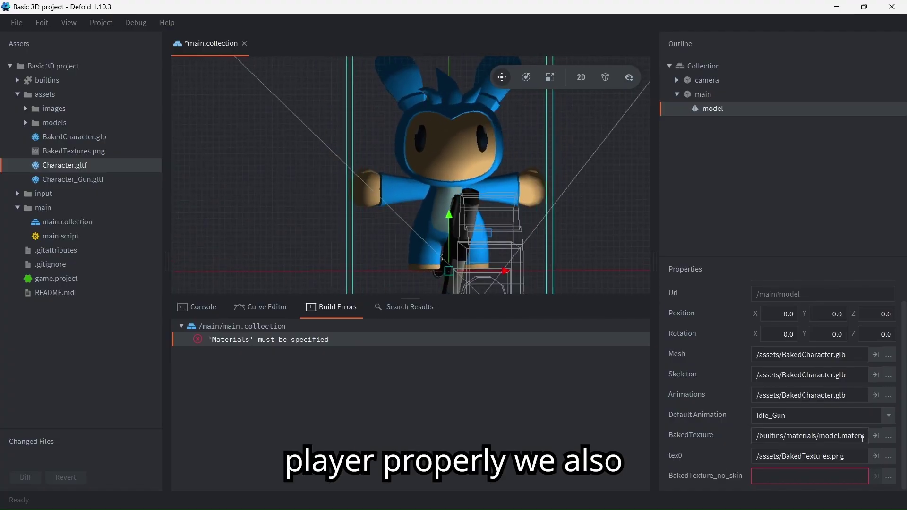
Give BakedTexture_no_skin model.material and BakedTextures.png as tex0, then frame the model.
left_click(888, 476)
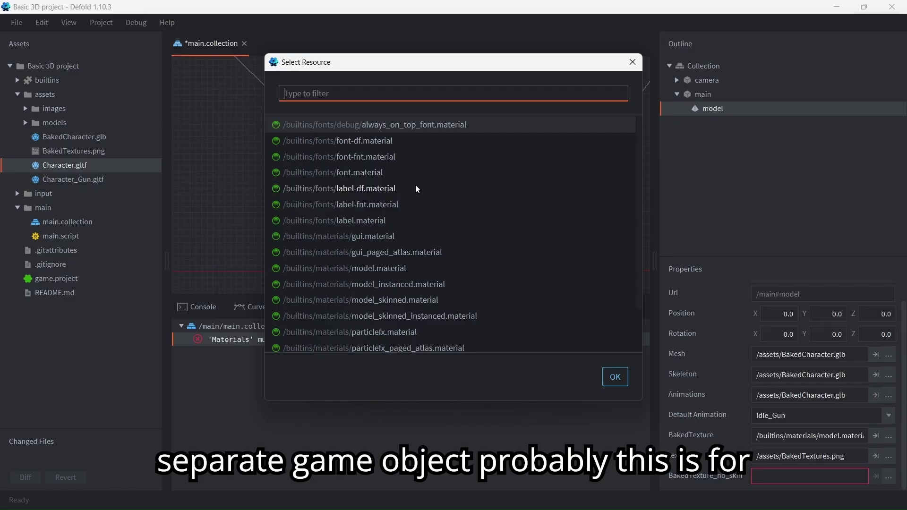
type("model")
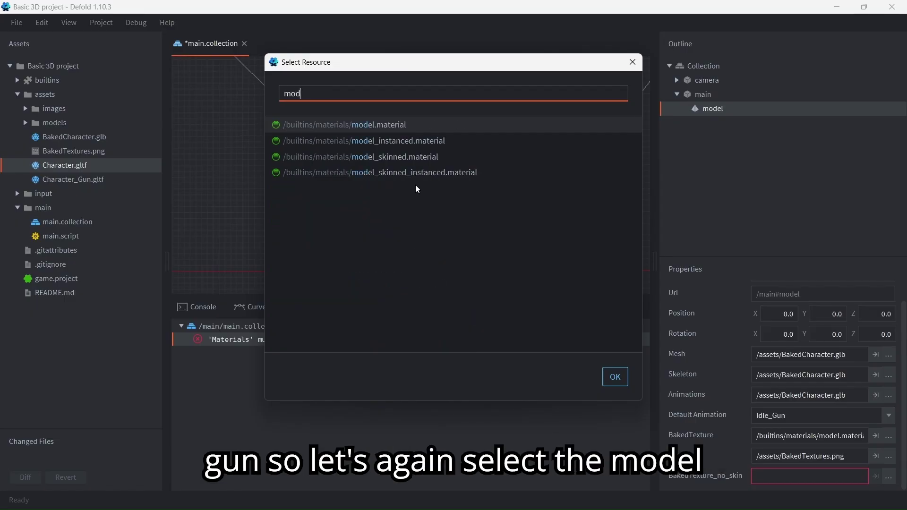
key("Return")
left_click_drag(624, 224, 420, 200, "alt")
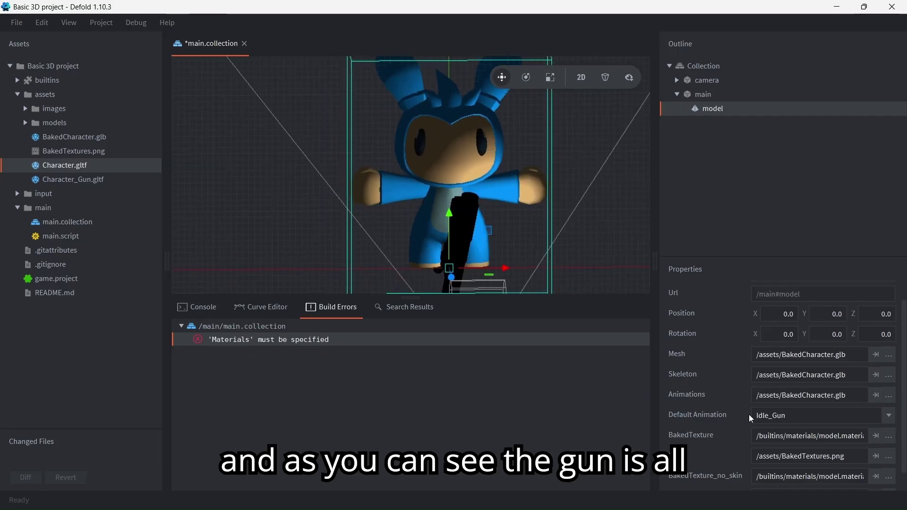
scroll(874, 454, "down", 1)
left_click(888, 476)
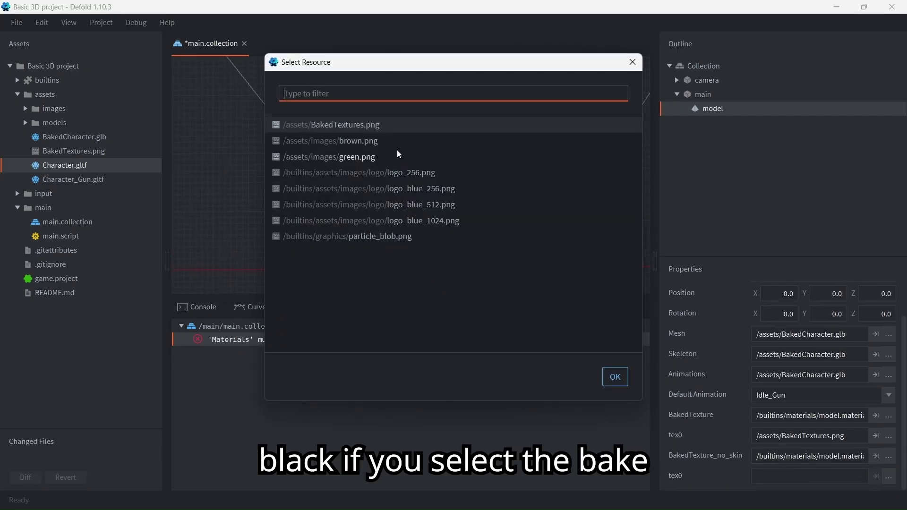
double_click(370, 125)
left_click_drag(432, 234, 419, 257, "alt")
left_click(735, 112)
key("f")
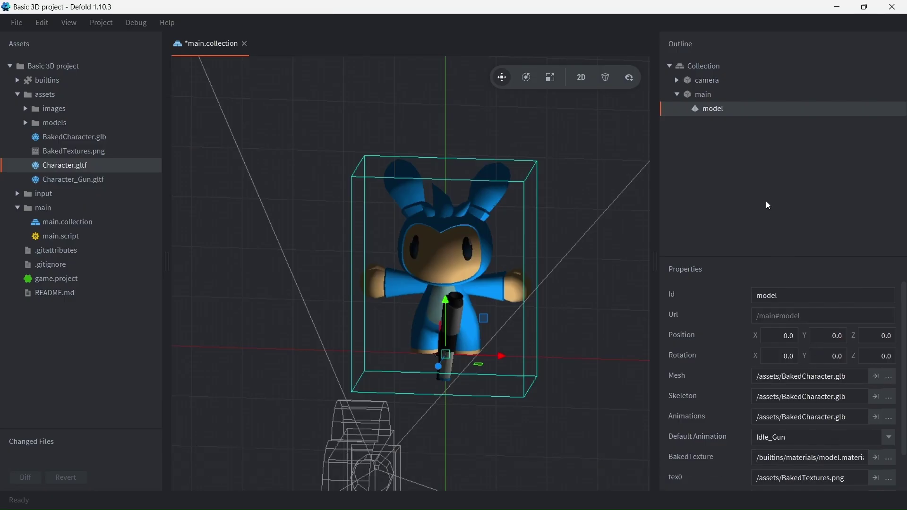
Test-run the game, then make Jump_Land the model's default animation.
key("ctrl+b")
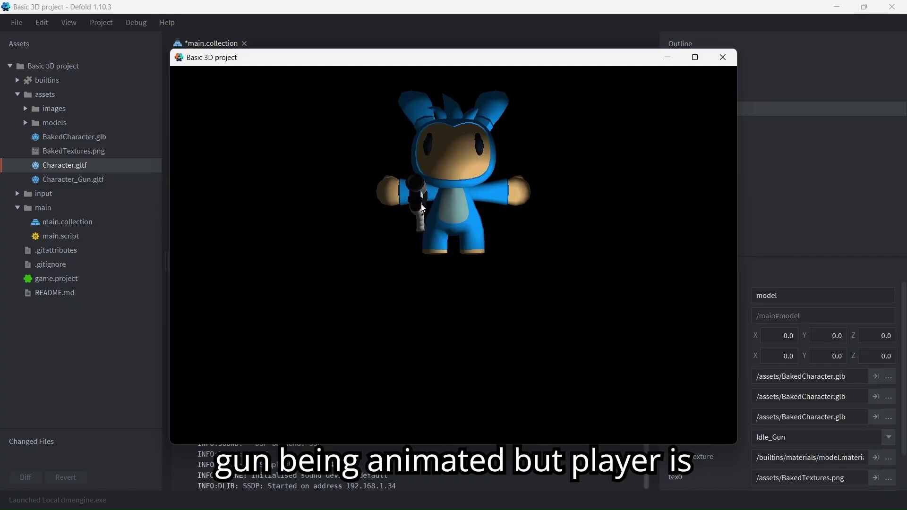
left_click(720, 56)
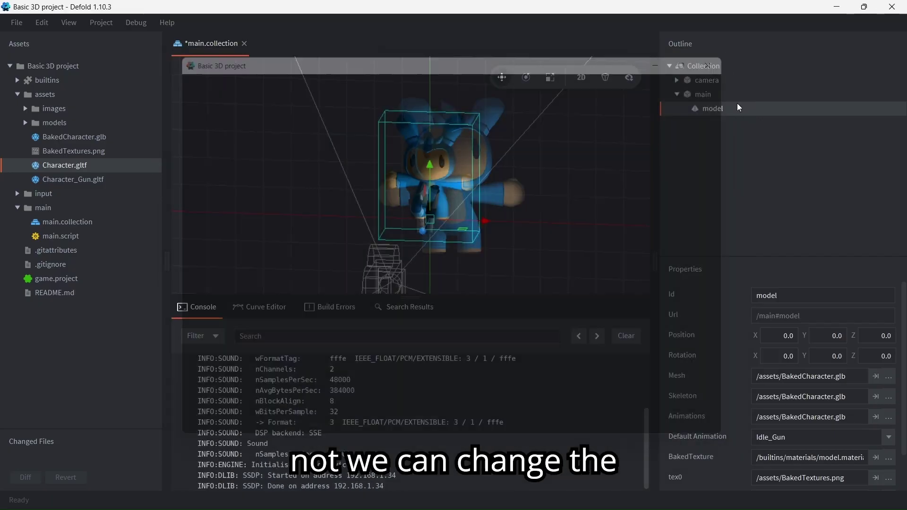
left_click(882, 429)
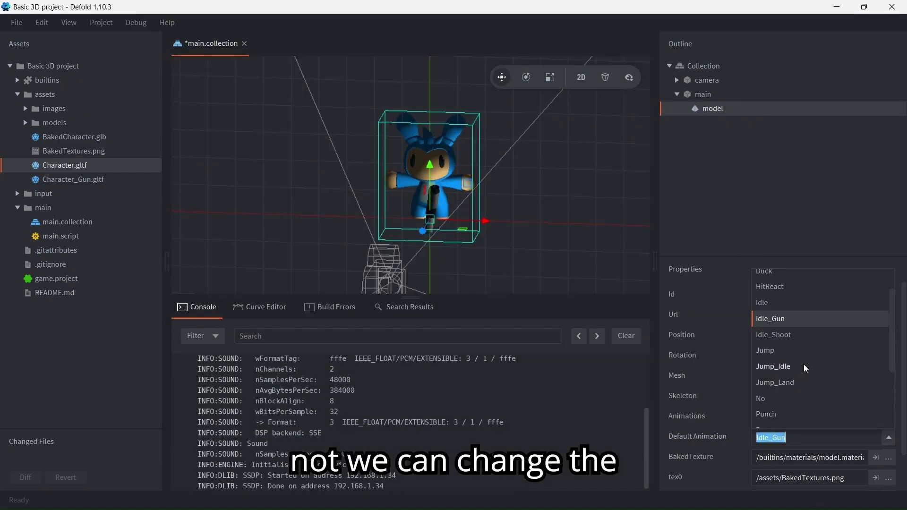
left_click(792, 381)
Run the game again to preview the Jump_Land animation.
key("ctrl+b")
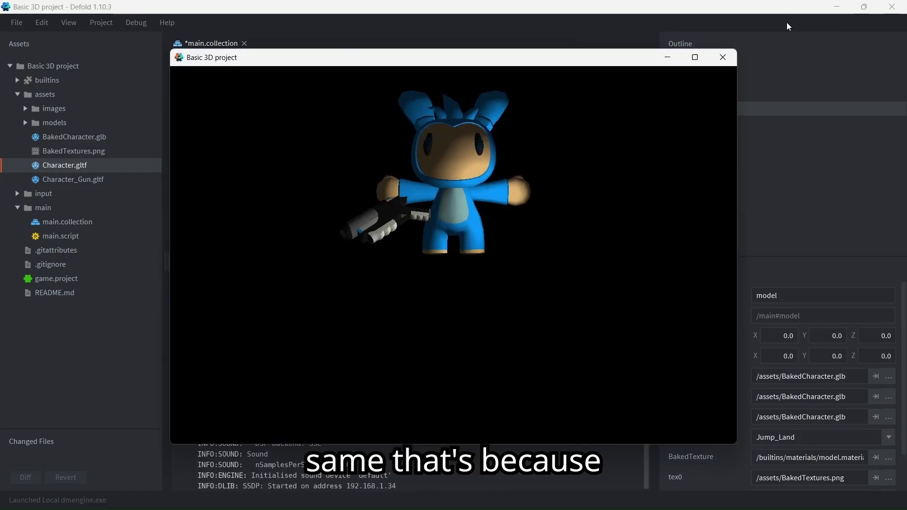
left_click(755, 46)
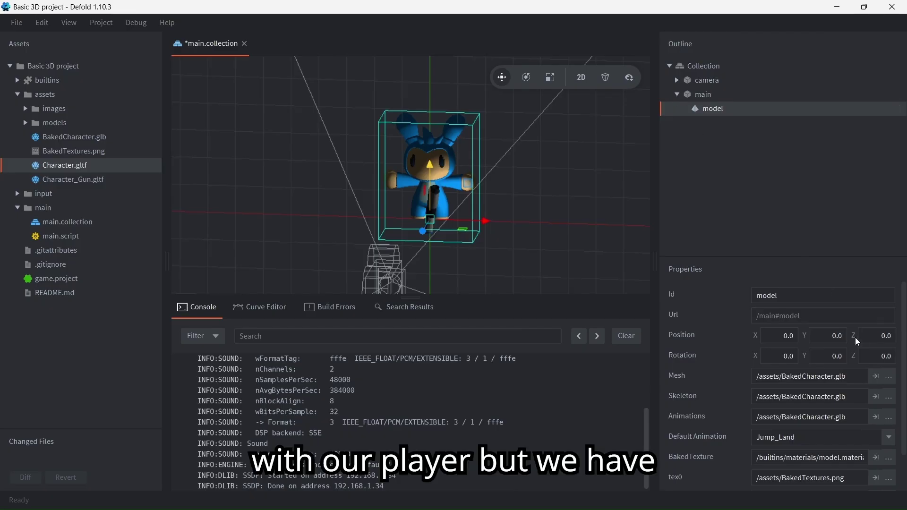
scroll(866, 471, "down", 2)
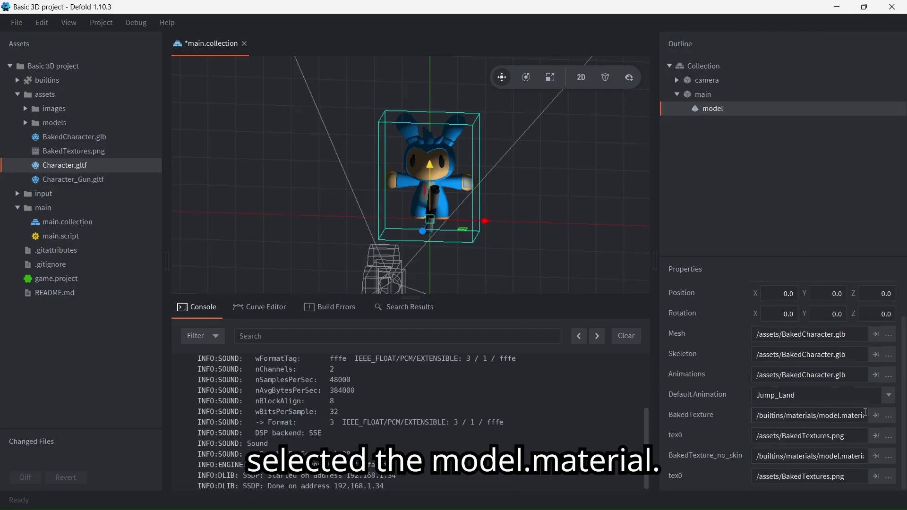
Assign model_skinned.material to both the BakedTexture and BakedTexture_no_skin slots.
left_click(888, 417)
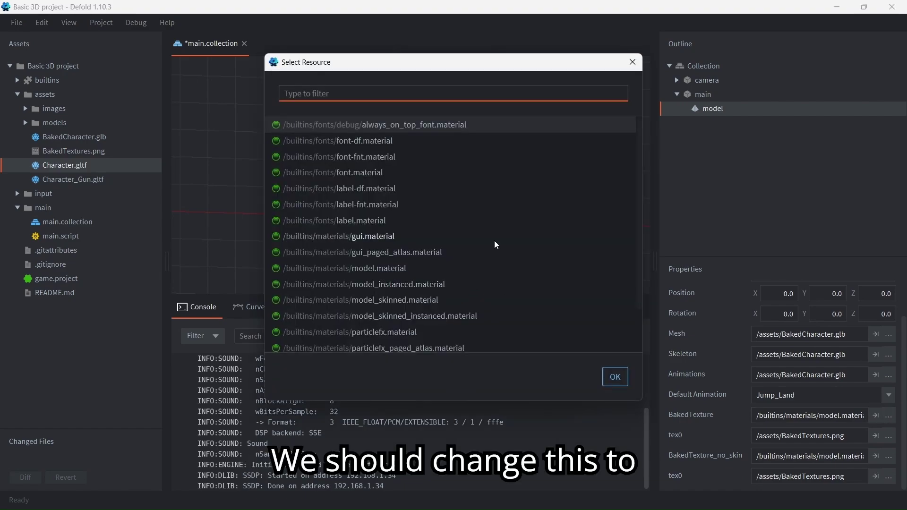
type("model")
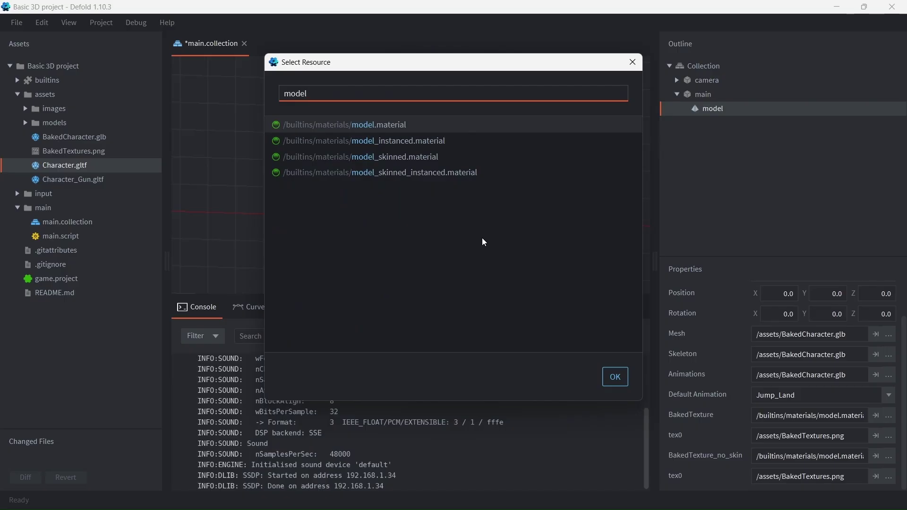
double_click(396, 163)
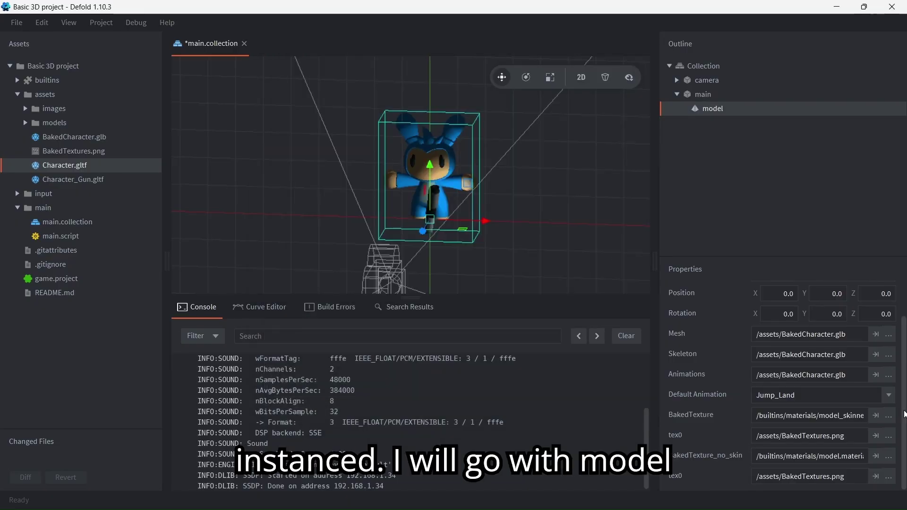
left_click(891, 461)
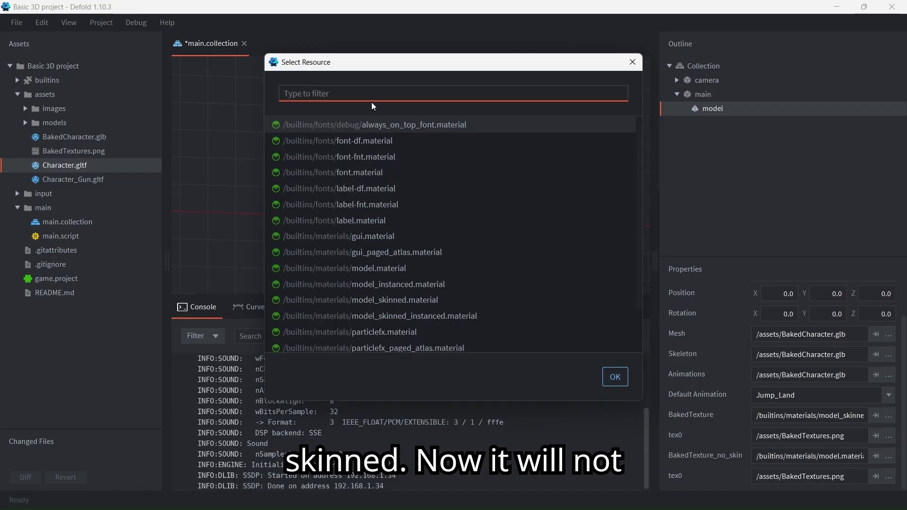
type("model")
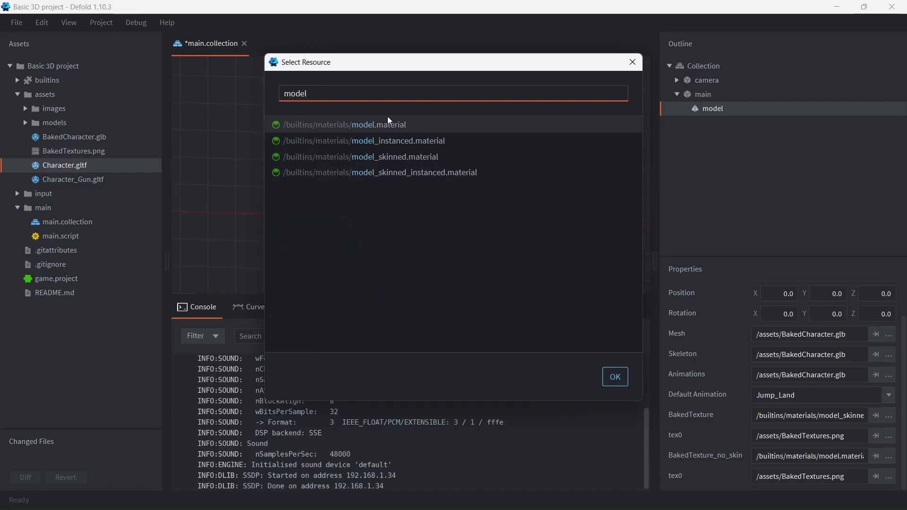
double_click(433, 159)
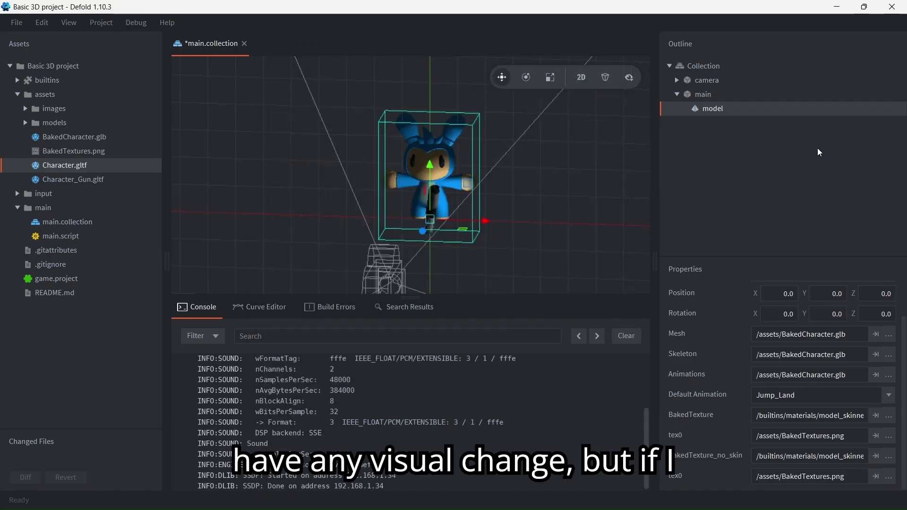
Test-run the game with skinned materials, then set Walk_Gun as the default animation.
key("ctrl+b")
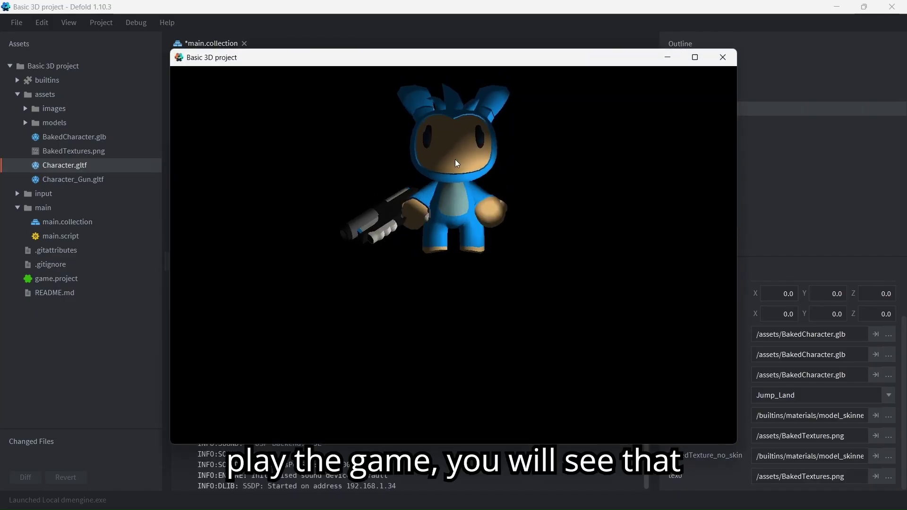
left_click(727, 52)
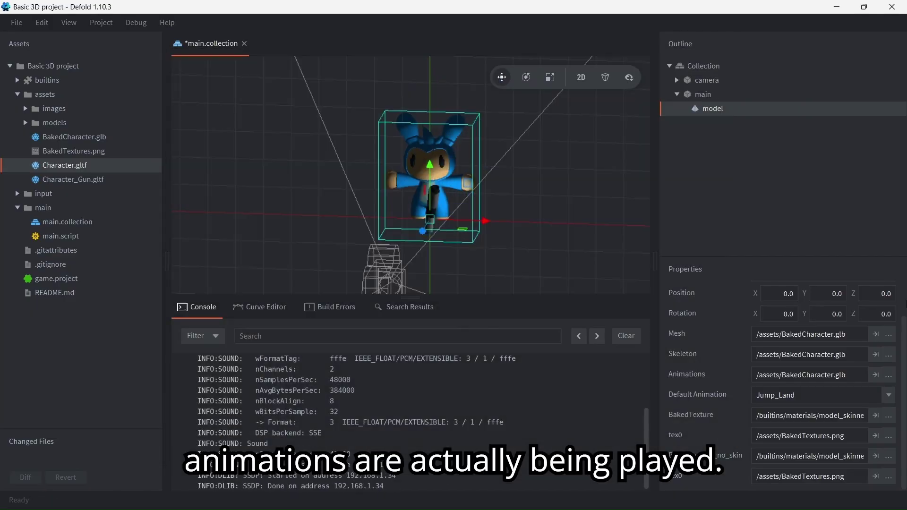
left_click(889, 395)
left_click(774, 361)
Preview Walk_Gun in the running game, then inspect the BakedTexture_no_skin material path.
key("ctrl+b")
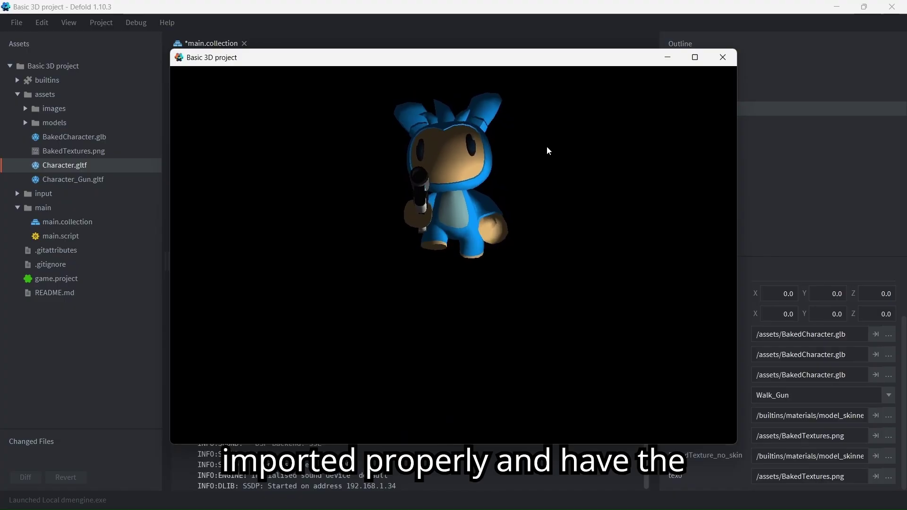
left_click(722, 58)
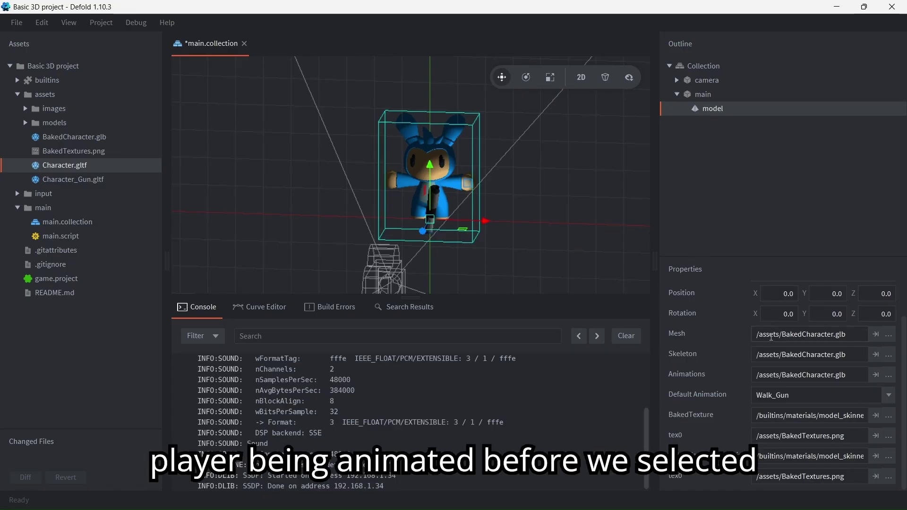
left_click_drag(850, 457, 871, 462)
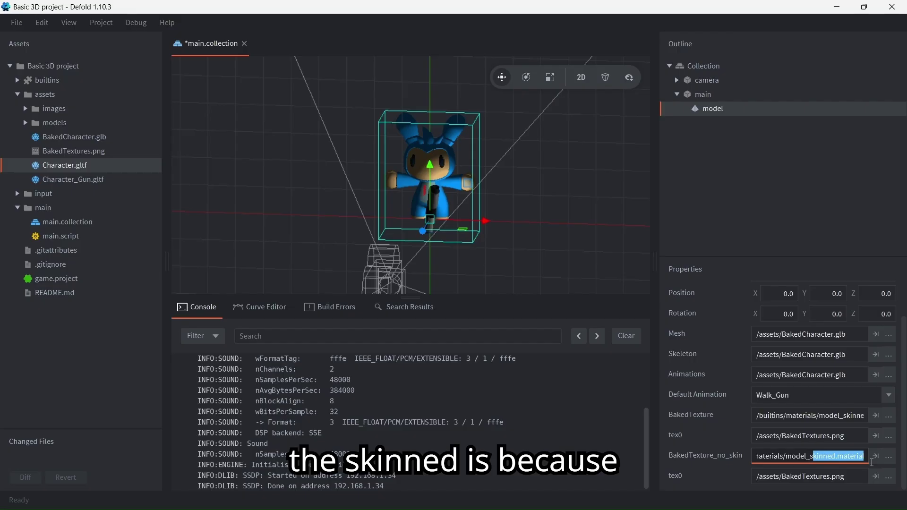
left_click(822, 227)
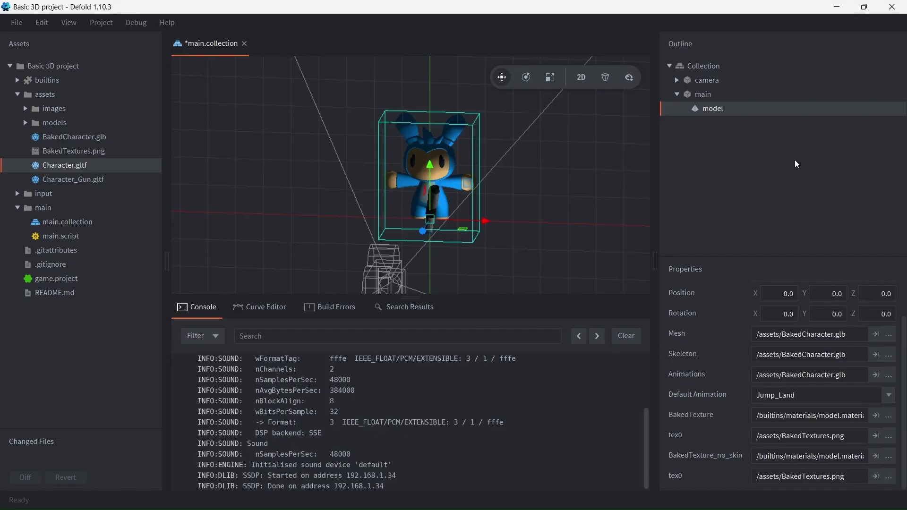
Run the game once more, then inspect the BakedTexture material path.
key("ctrl+b")
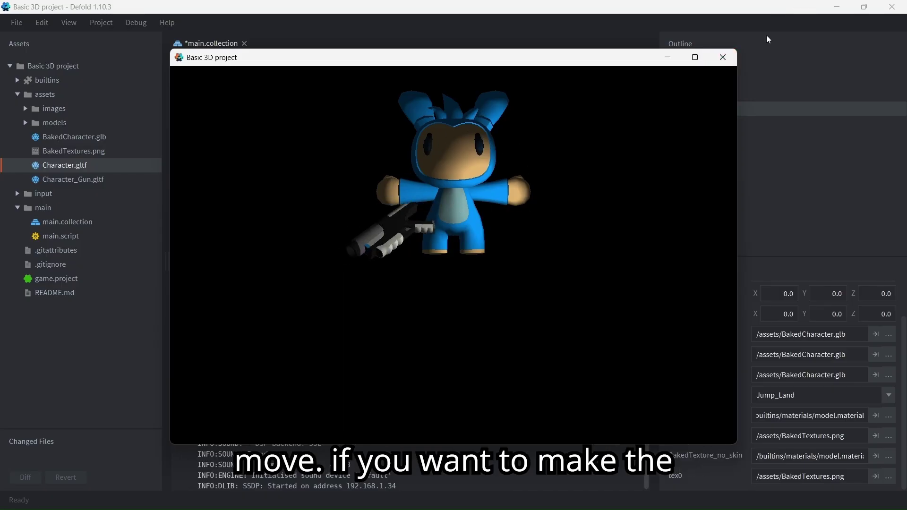
left_click(724, 58)
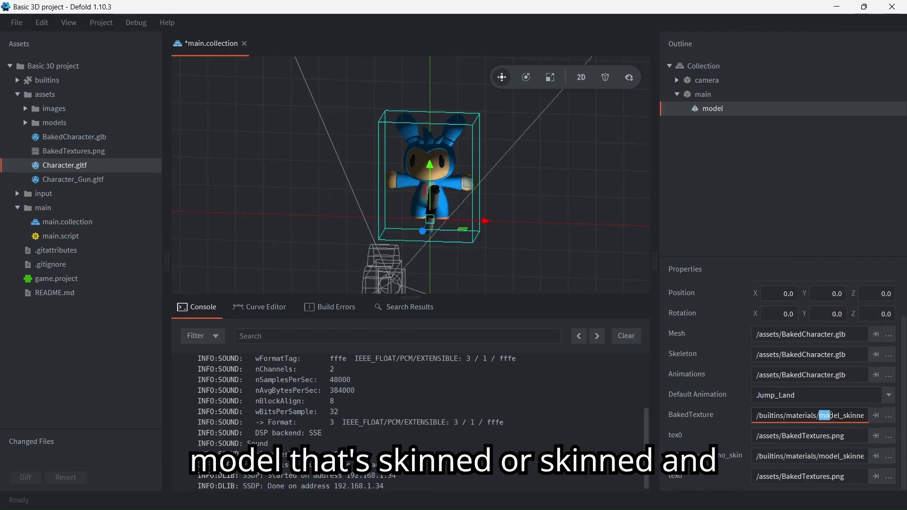
left_click_drag(827, 410, 876, 415)
Assign model_skinned_instanced.material to BakedTexture and launch the game.
left_click(887, 416)
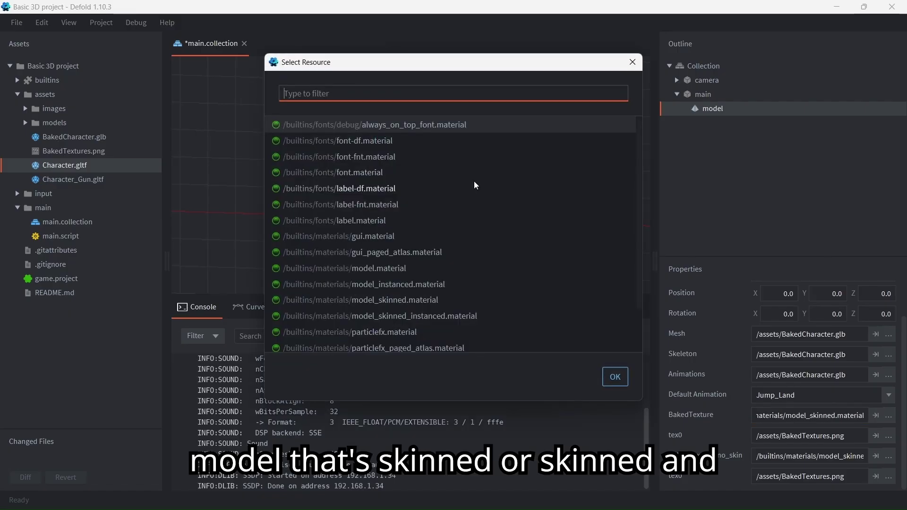
type("model")
left_click(461, 172)
key("Return")
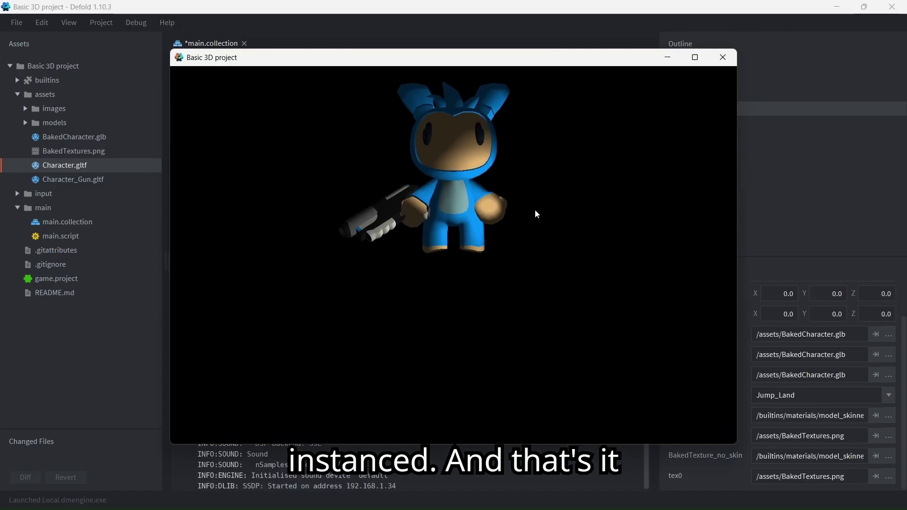